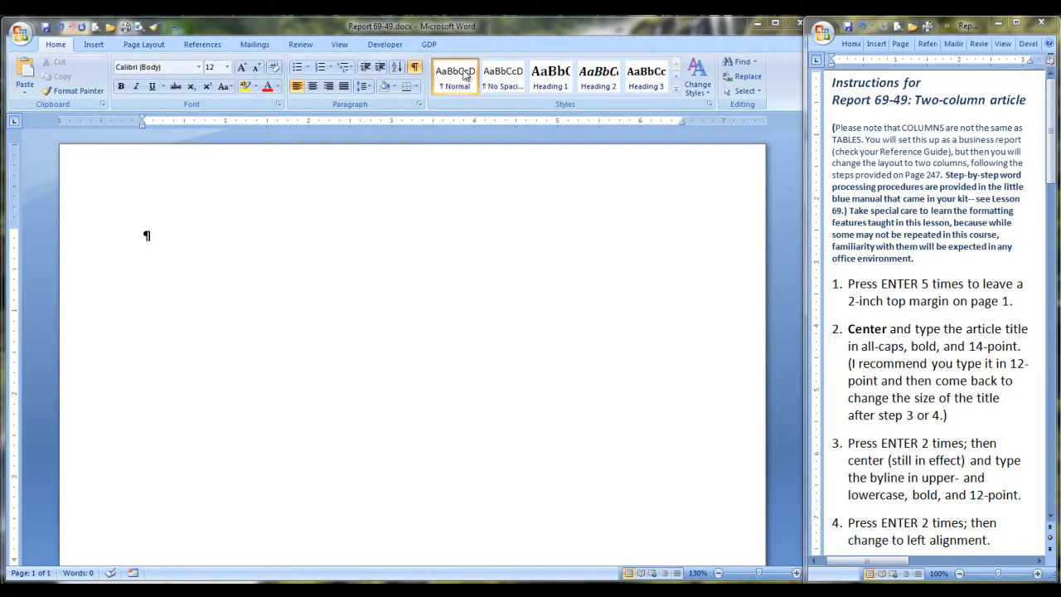
Insert five line breaks at the start of page 1 to leave a 2-inch top margin
click(145, 237)
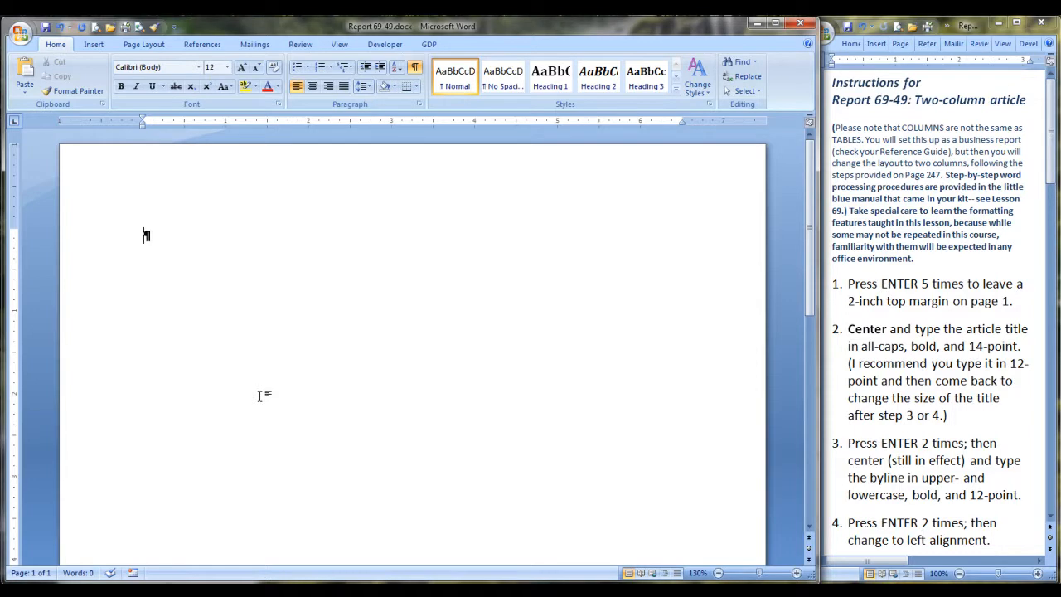
key(Return)
key(Return)
key(Return)
key(Return)
key(Return)
Enter the article title MEMBER BUYING SERVICES centered and in bold below the blank lines
key(ctrl+e)
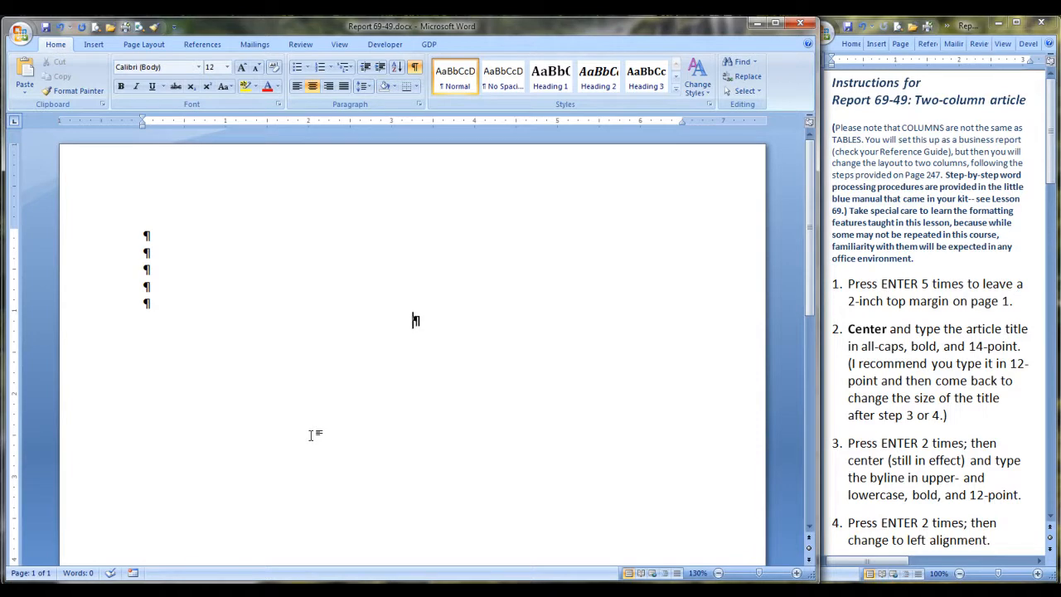
key(ctrl+b)
text(MEMBER)
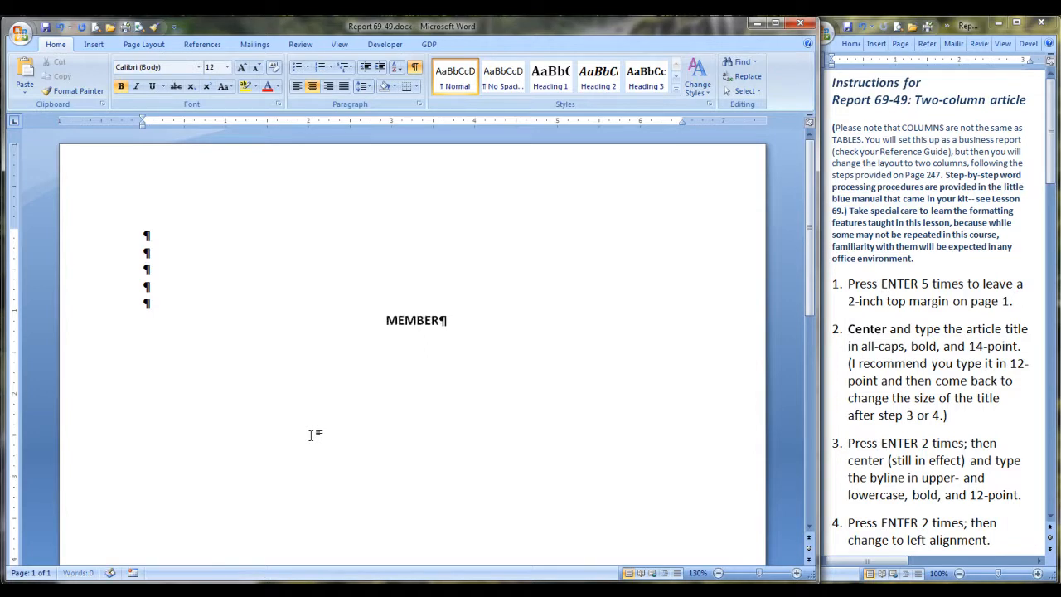
text( BUYING SERVICES)
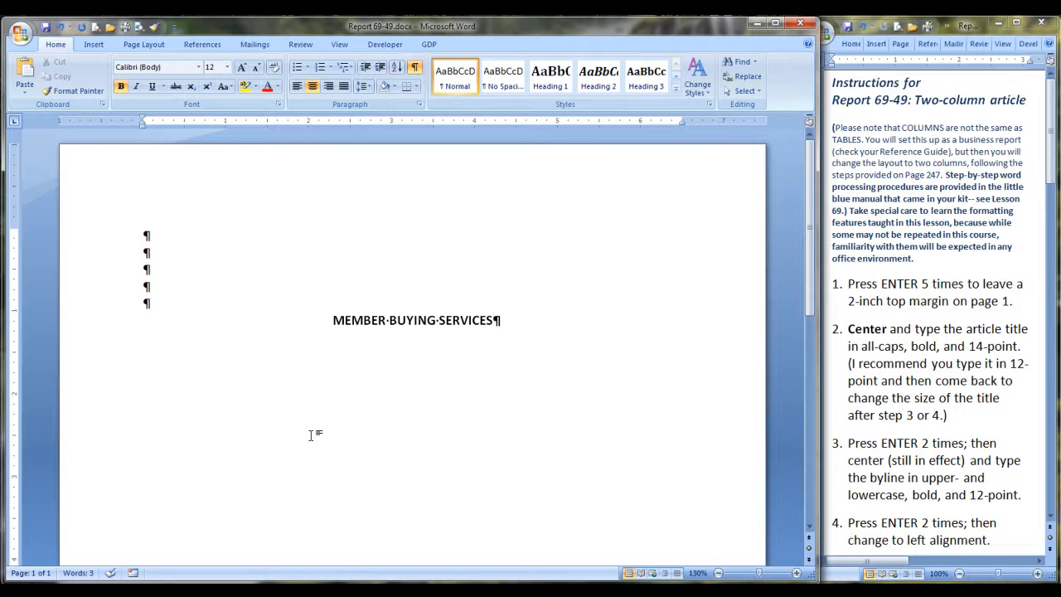
Add the author's byline, centered and bold, two lines below the title, and set the paragraph two lines below it to left alignment
key(Return)
key(Return)
text(Brenda T. )
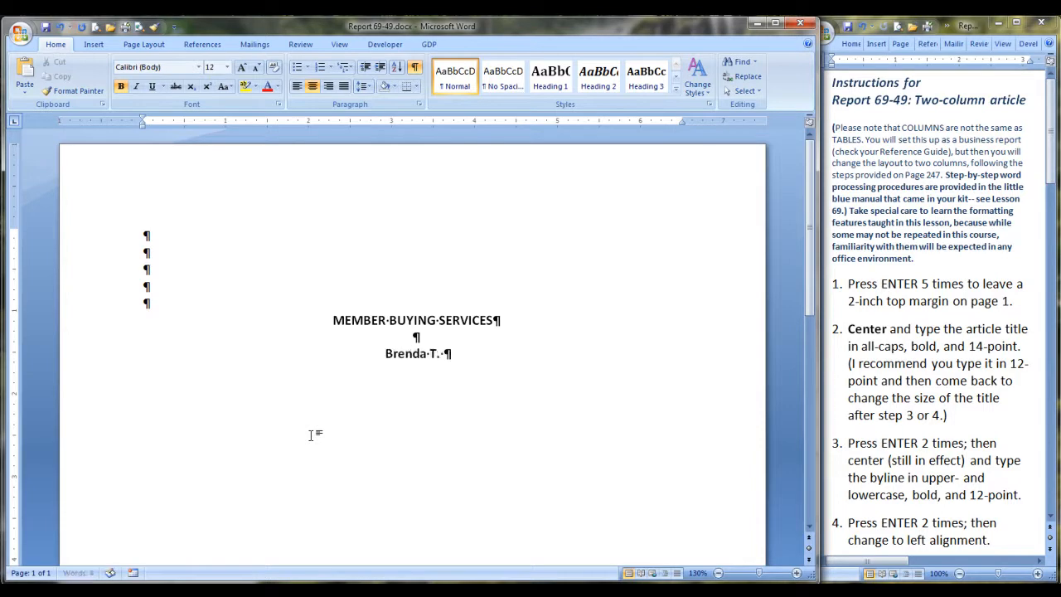
text(Mysweski)
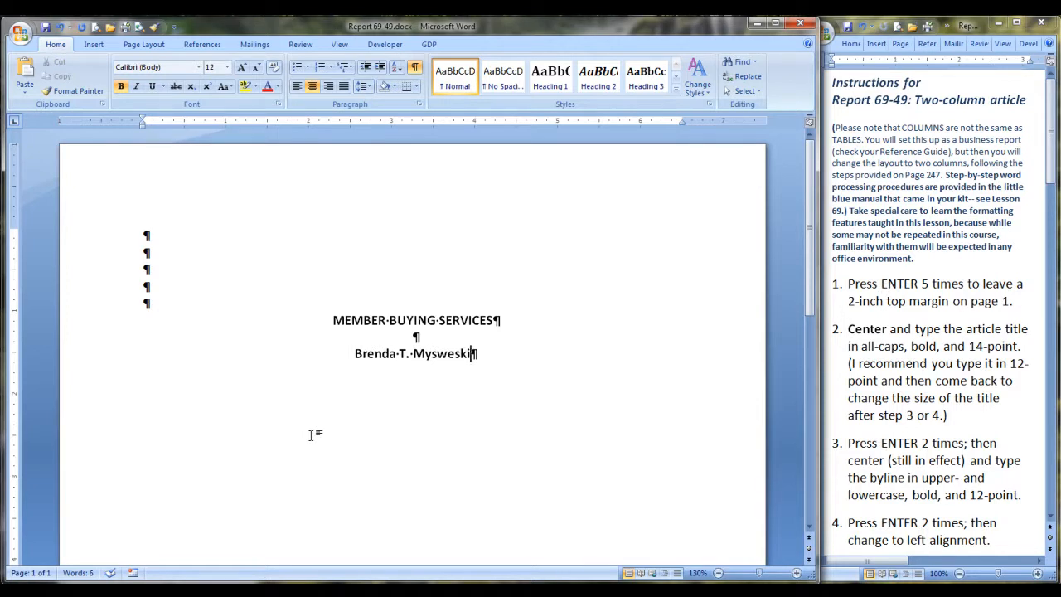
key(Return)
key(Return)
key(ctrl+l)
Set the font size of the title MEMBER BUYING SERVICES to 14 points
click(109, 326)
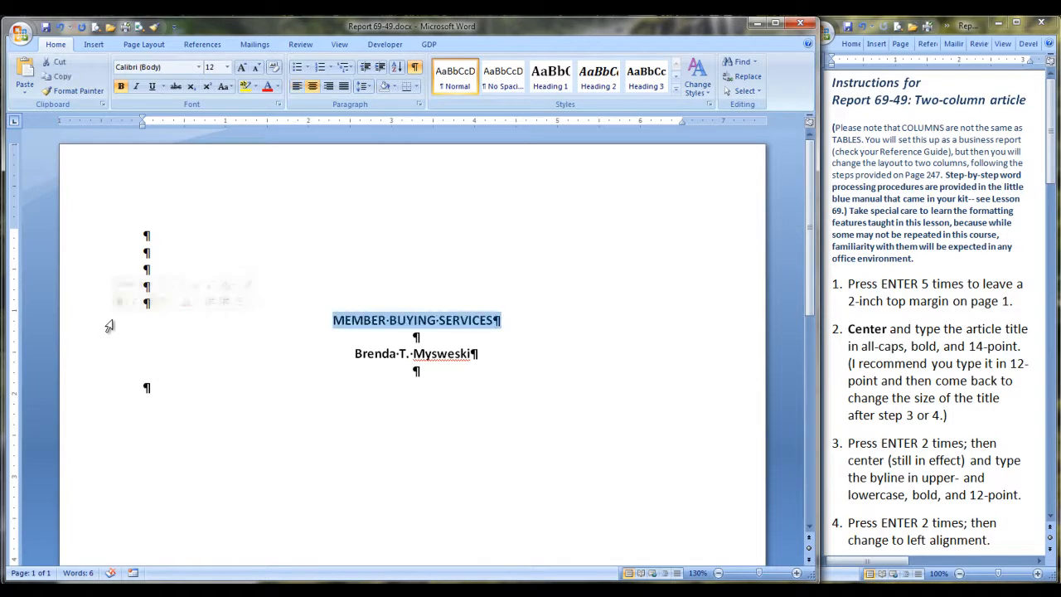
click(184, 285)
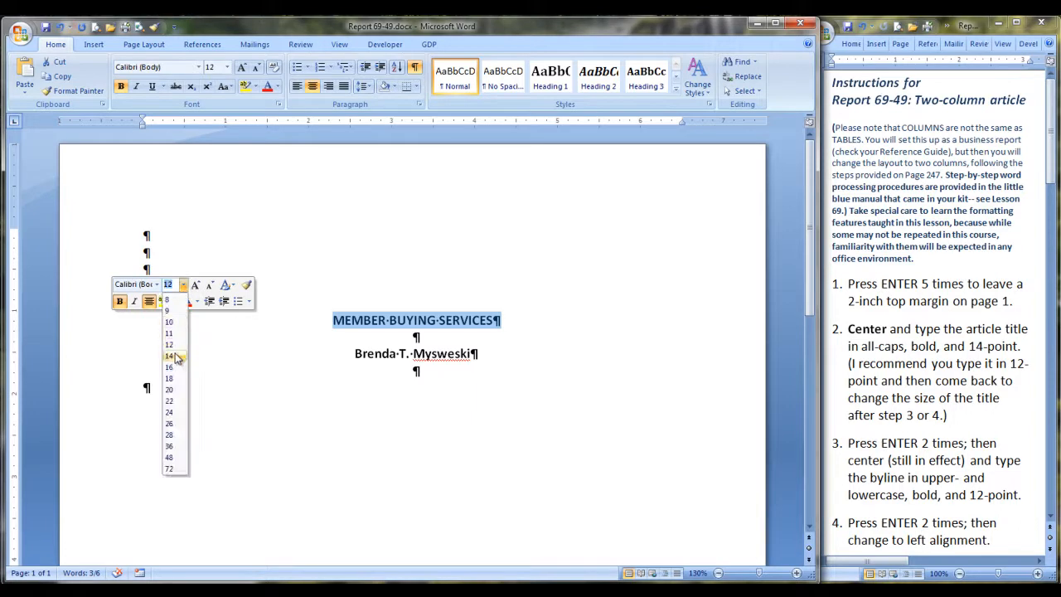
click(170, 356)
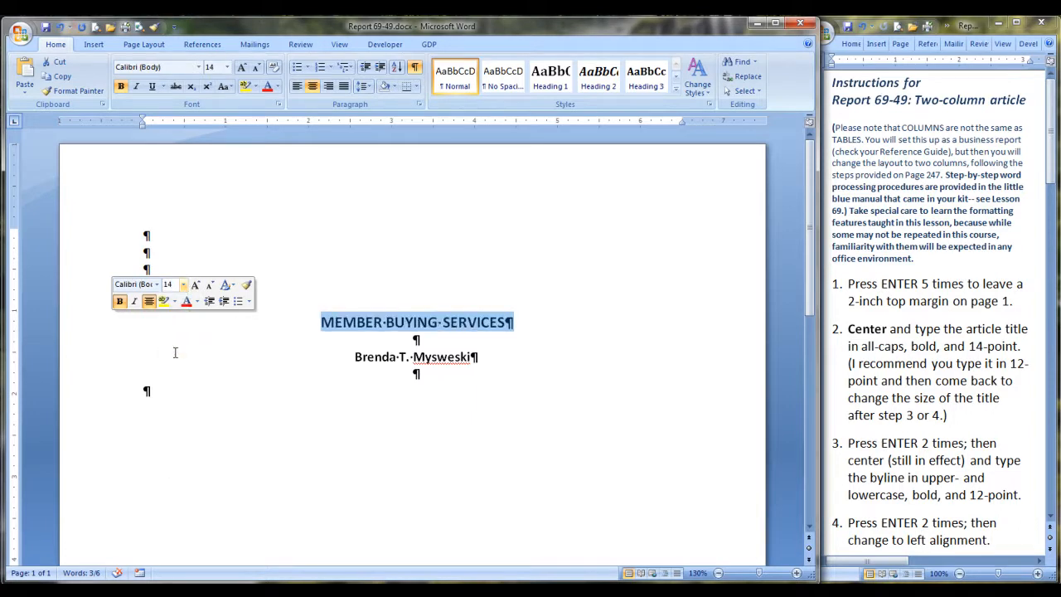
Turn on automatic hyphenation for the document, with the insertion point in the left-aligned paragraph below the byline
click(146, 391)
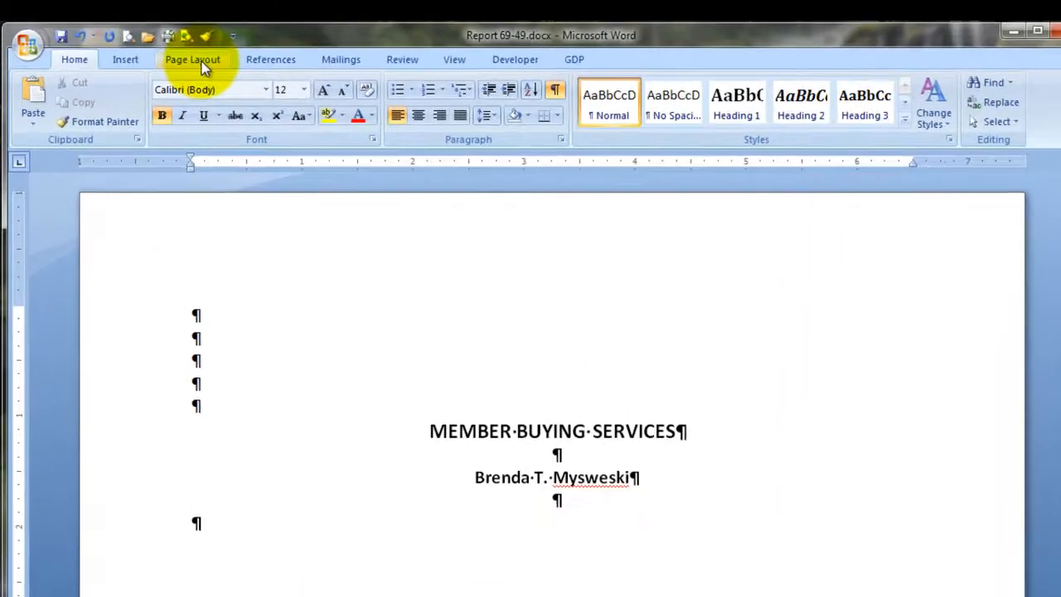
click(159, 50)
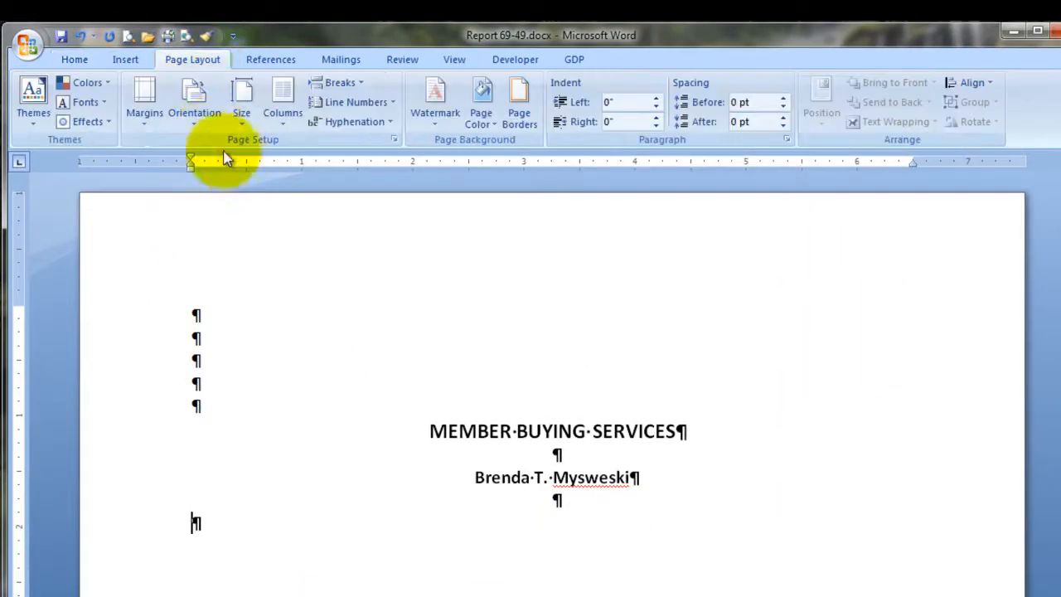
click(389, 122)
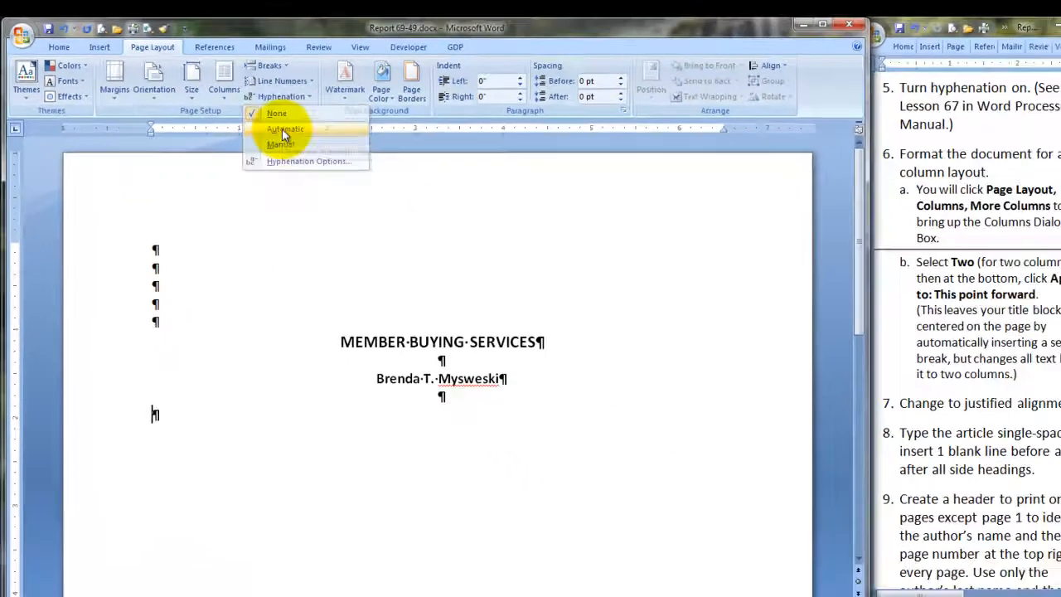
click(360, 163)
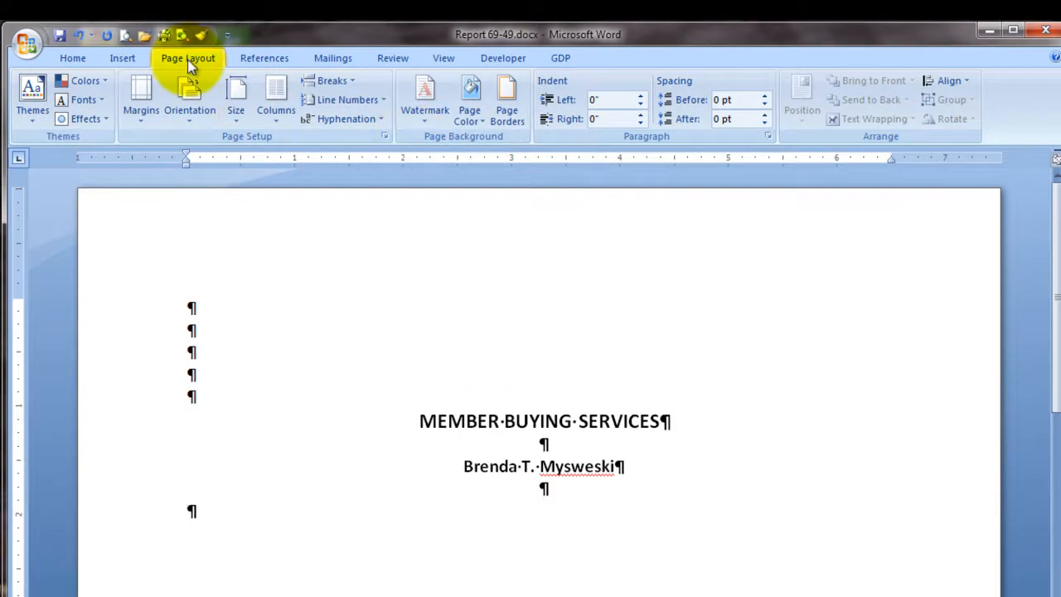
Format the text as two columns of equal width, applied from this point forward below the title block
click(277, 121)
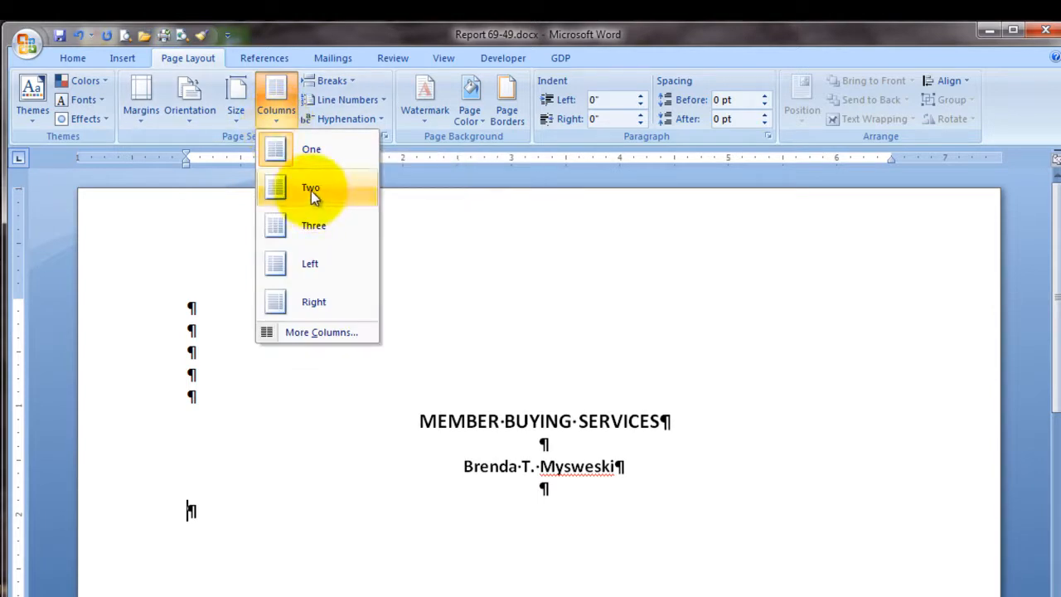
click(307, 334)
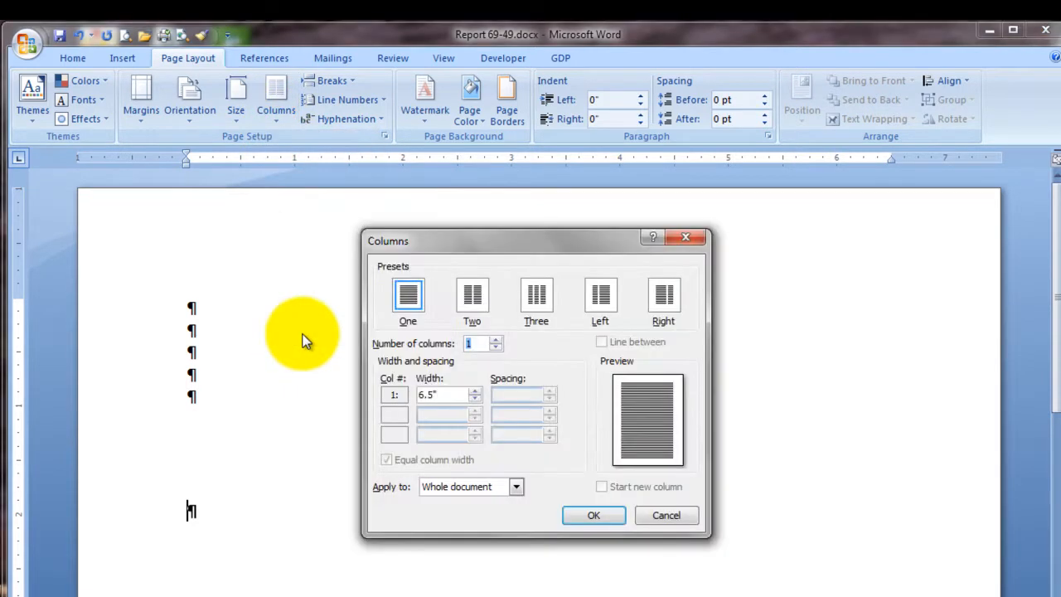
click(473, 300)
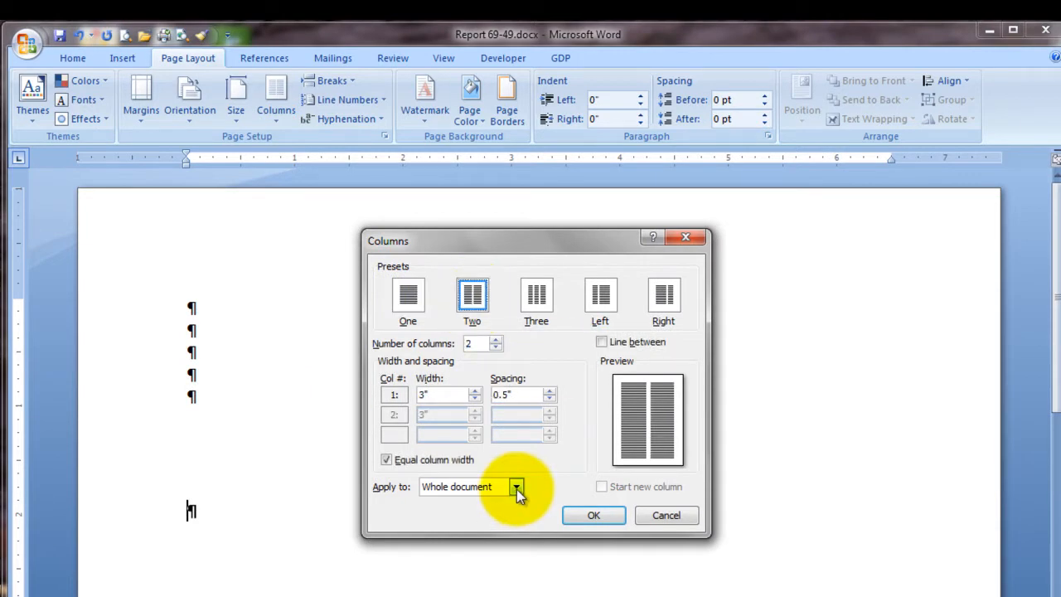
click(515, 489)
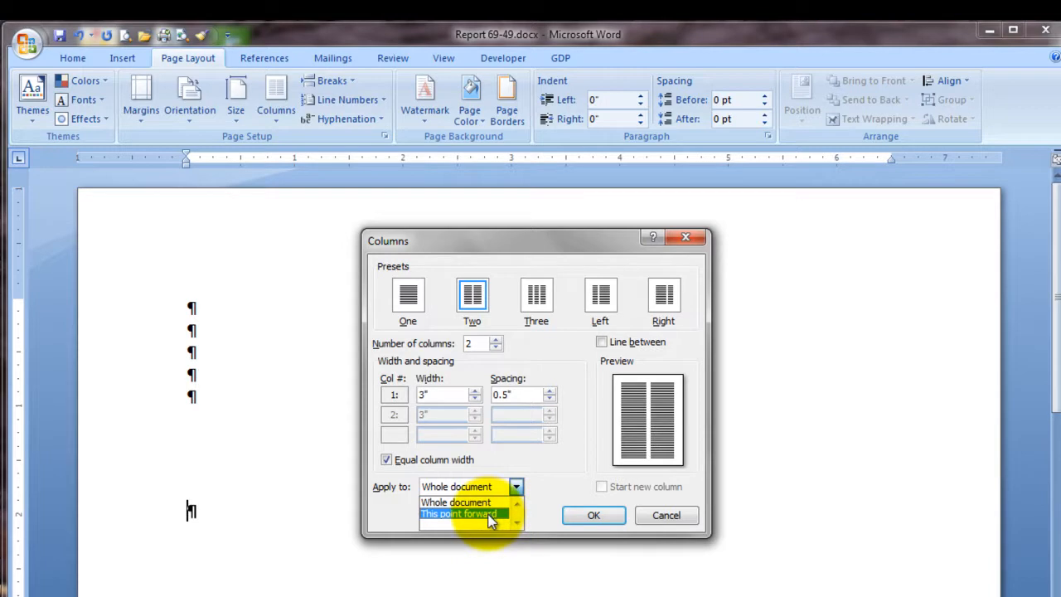
click(490, 515)
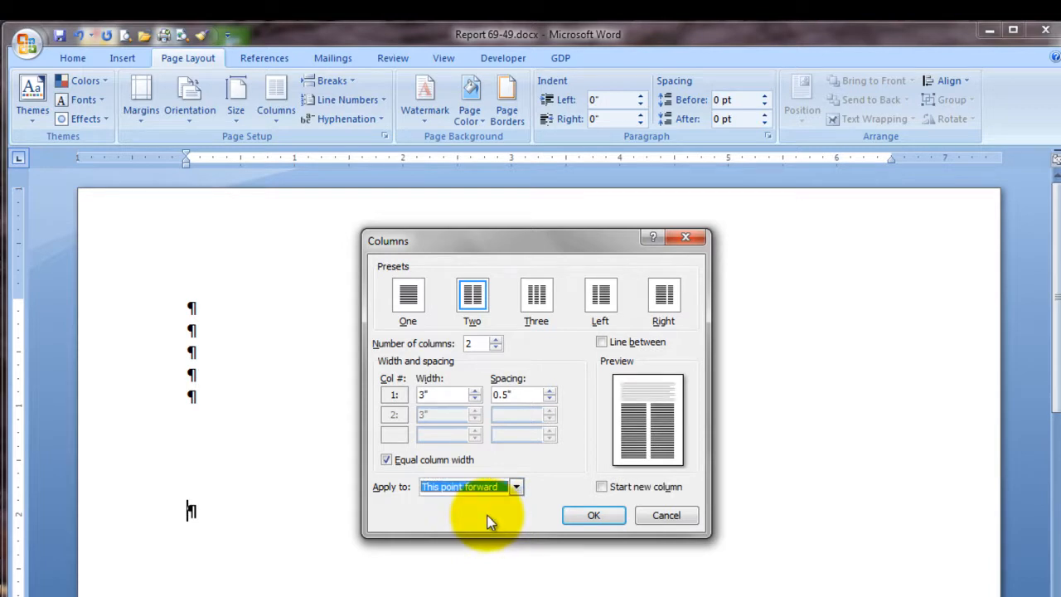
click(594, 516)
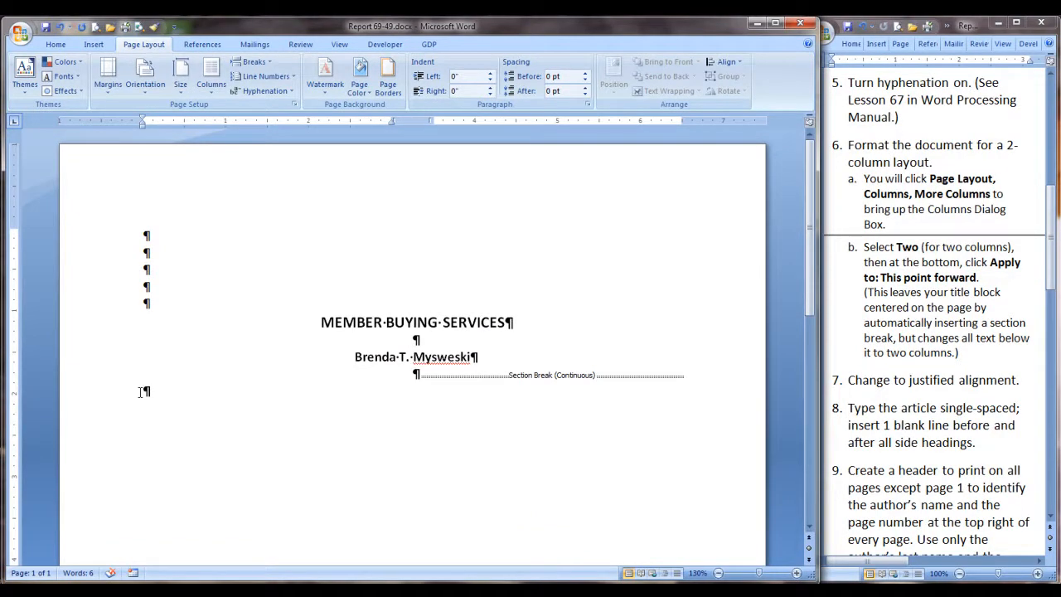
Justify the body text and enter the opening paragraph on discount services for AICA policyholders and their dependents
click(55, 44)
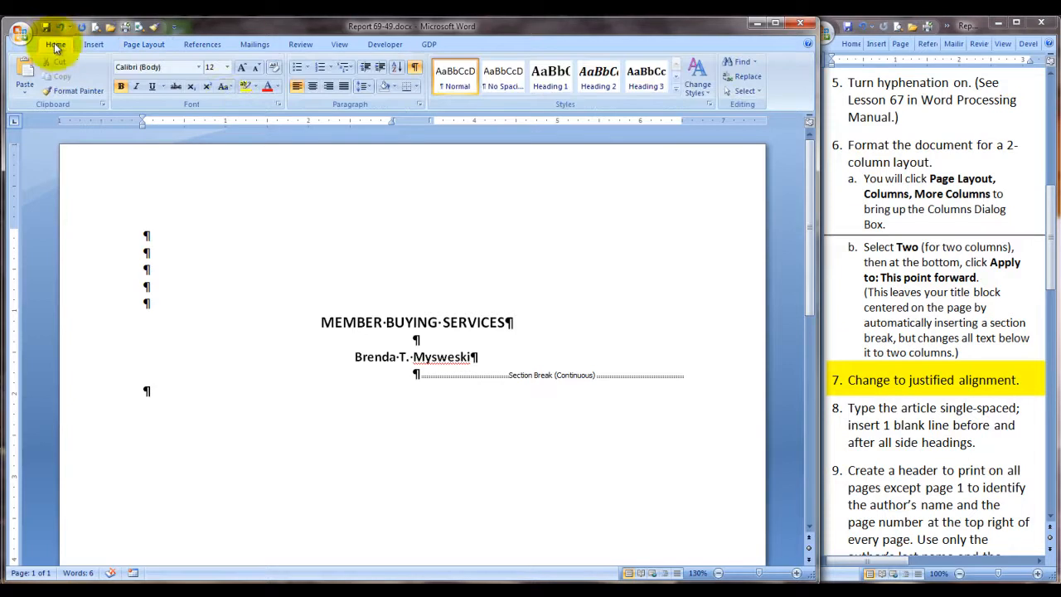
click(344, 88)
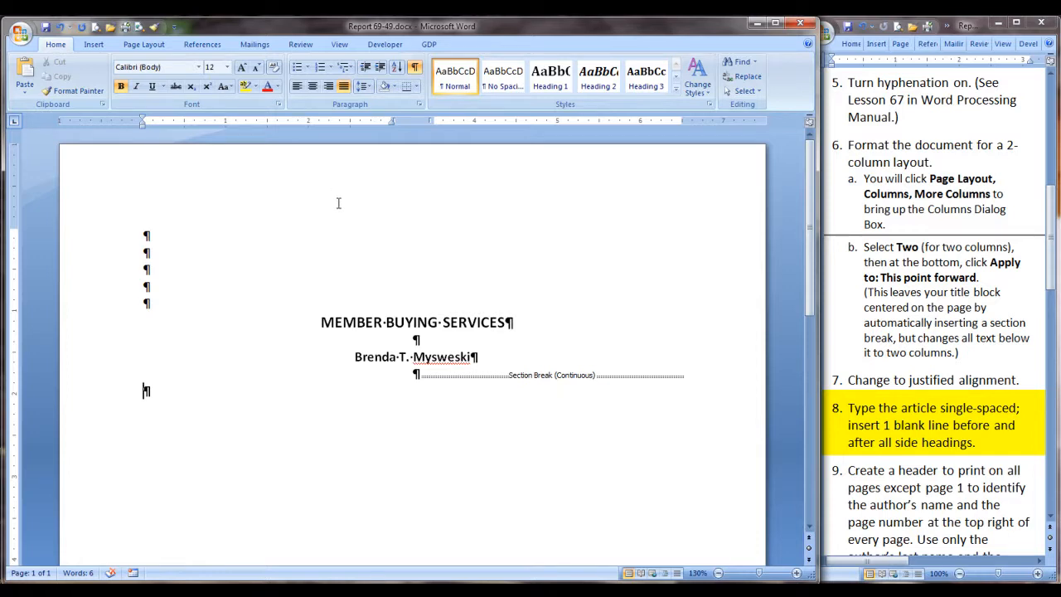
text(Policyholders of AICA (and their dependents) are eligible for a wide range of discount services. These services provide you with a variety of items you can purchase, from automobiles to computers to jewelry. Here are some examples of the merchandise and services that are available to all AICA members.)
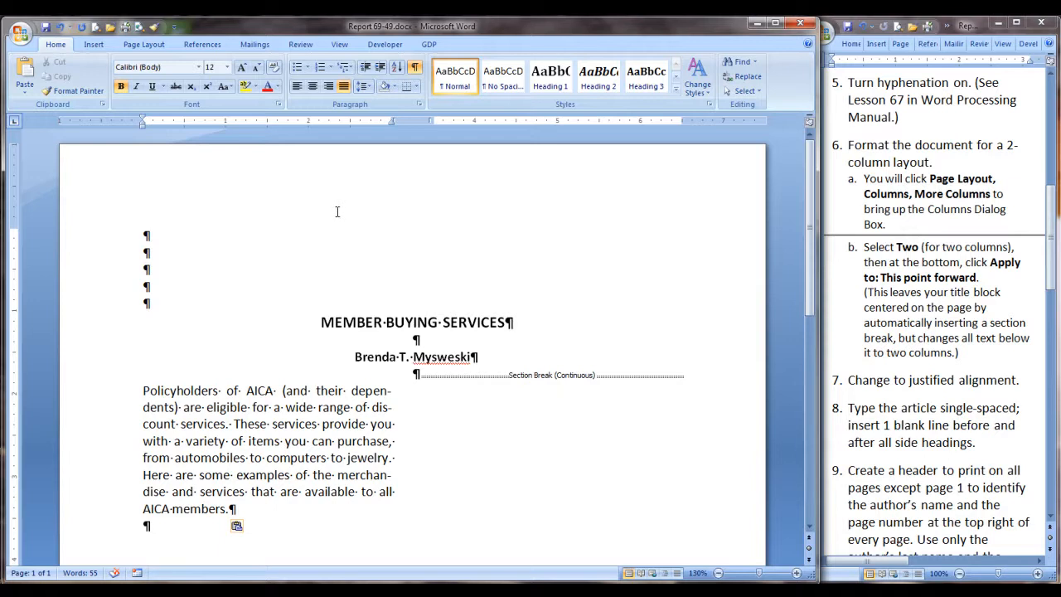
Add the bold side heading AUTO PRICING and paste its body paragraphs below it, with one blank line before and after the heading
key(Return)
text(AUTO PRICING)
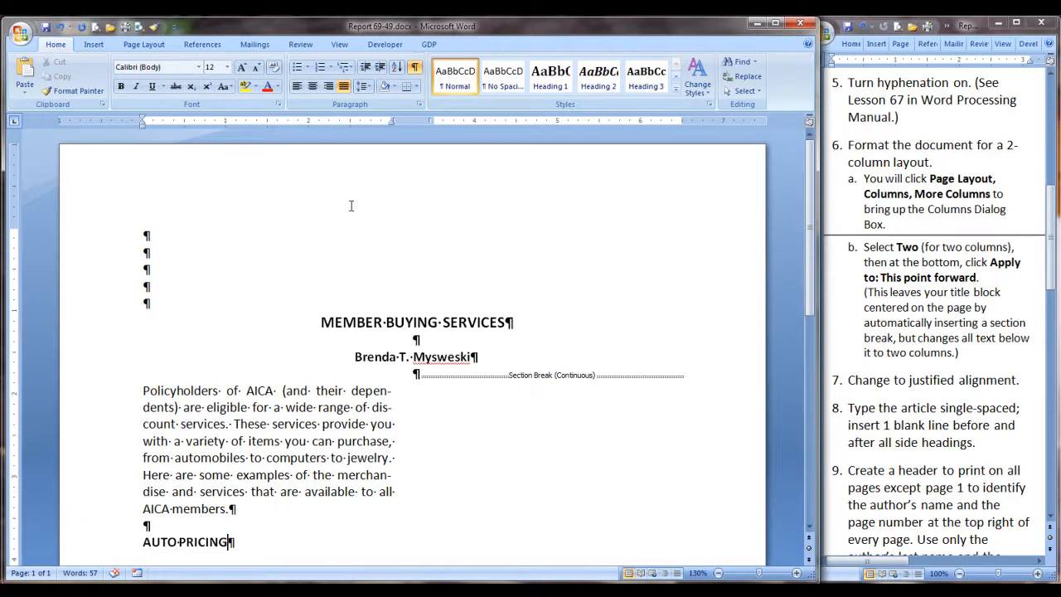
key(Return)
key(Return)
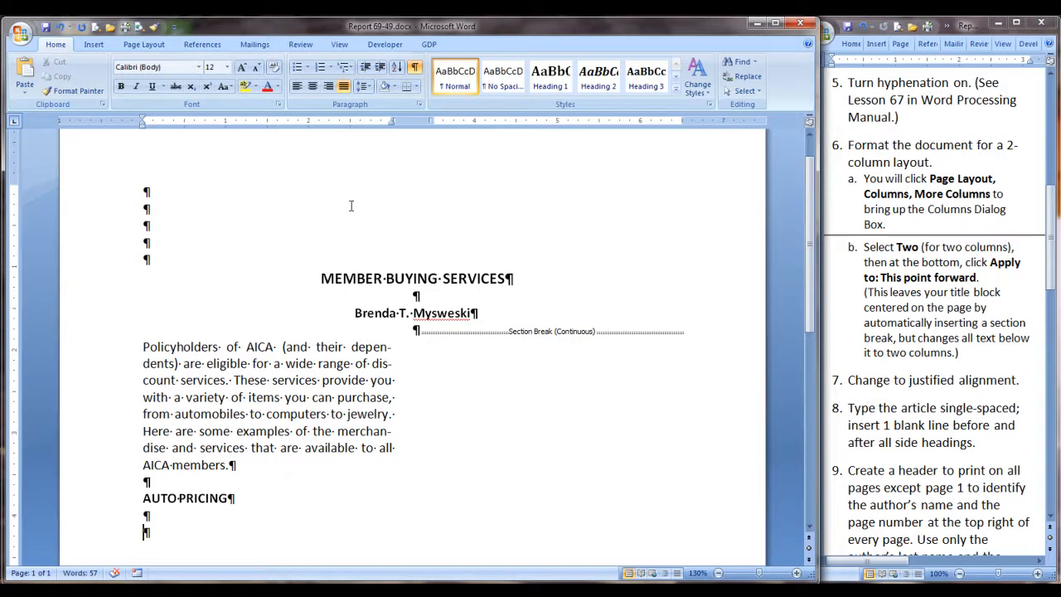
scroll(357, 484, down, 3)
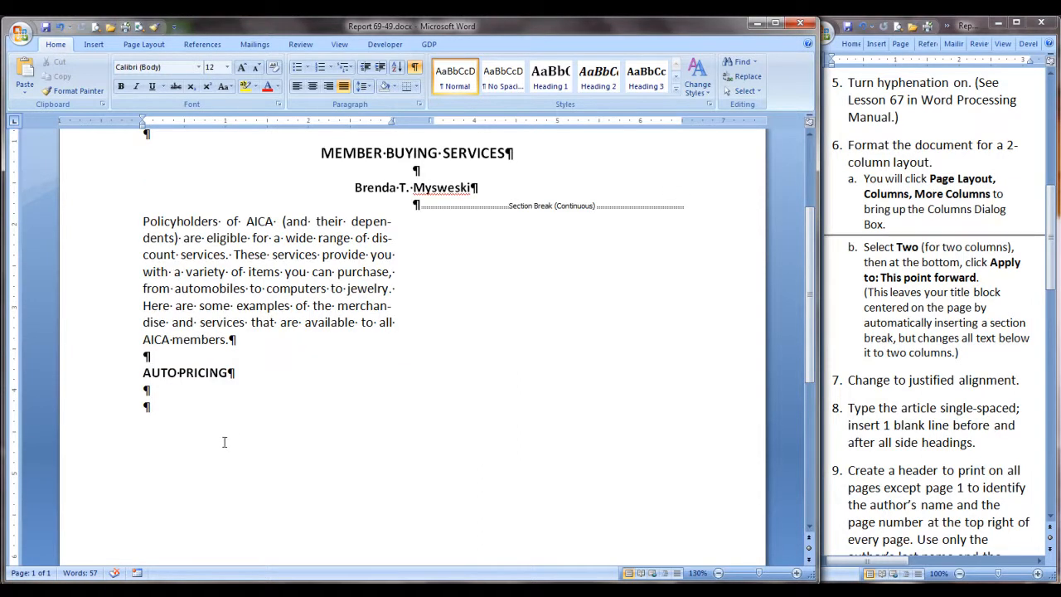
key(ctrl+v)
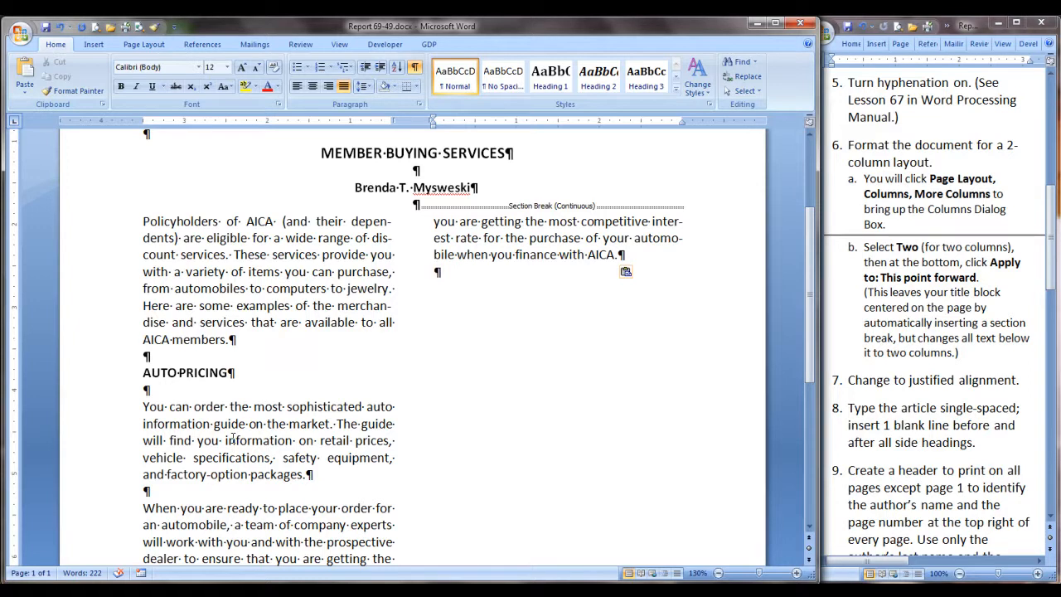
Add the bold side heading CAR RENTAL DISCOUNTS and its paragraph on special rates from five of the largest car rental agencies
key(Return)
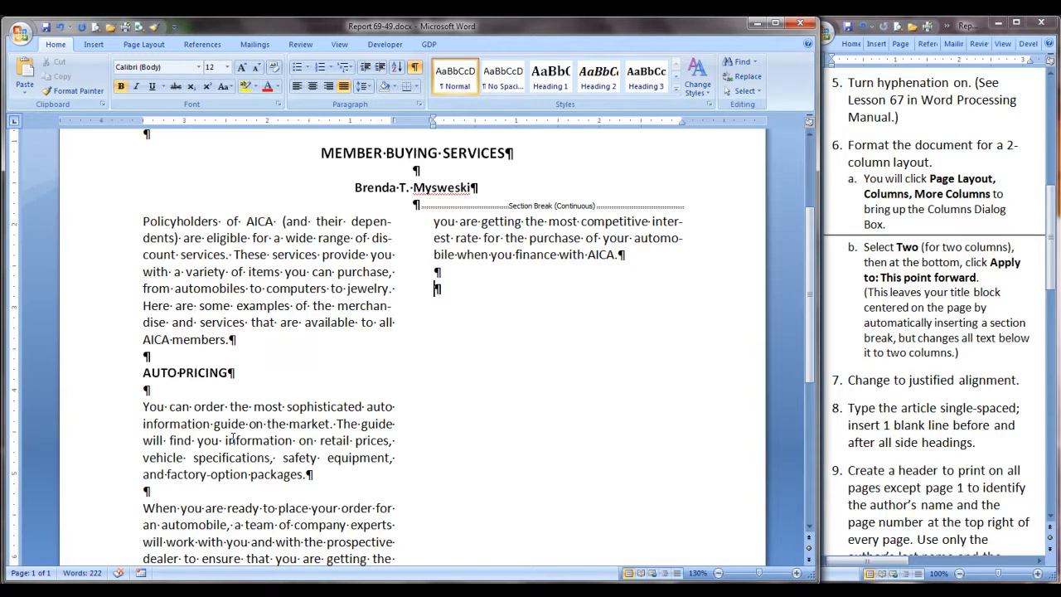
text(CAR RENTAL DISCOUNTS)
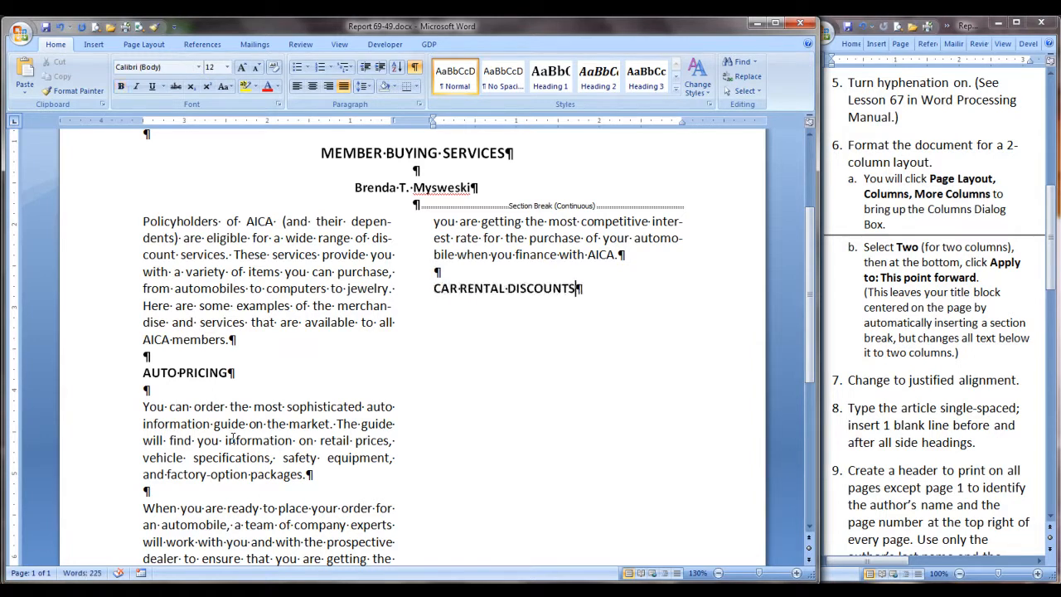
key(Return)
key(Return)
text(When you need to rent an automobile while traveling, special rates are available to you from five of the largest car rental agencies.)
key(Return)
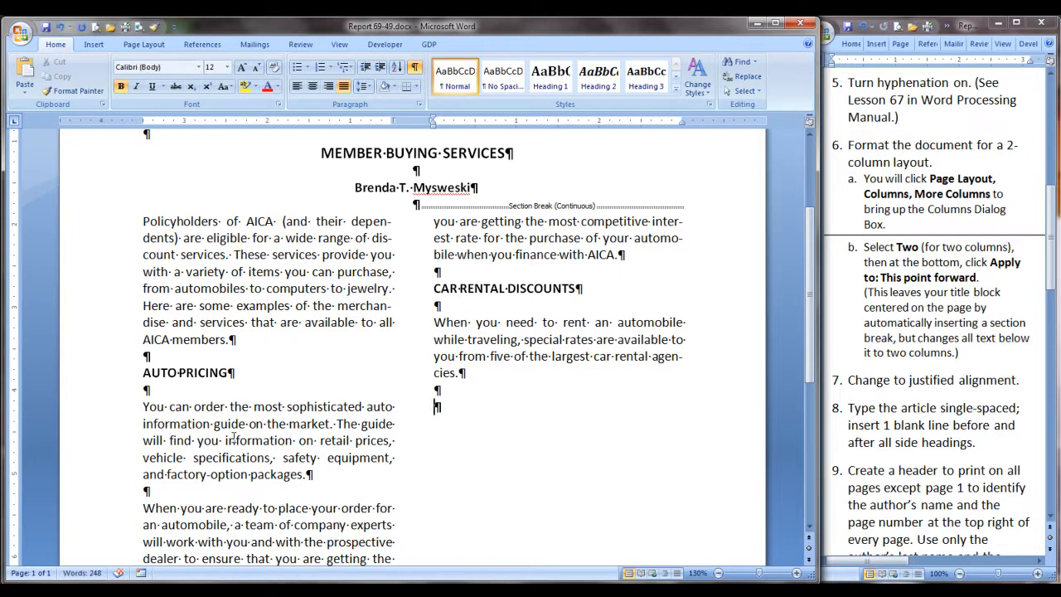
Add the bold side heading ROAD AND TRAVEL SERVICES, followed by one blank line
text(ROAD AND T)
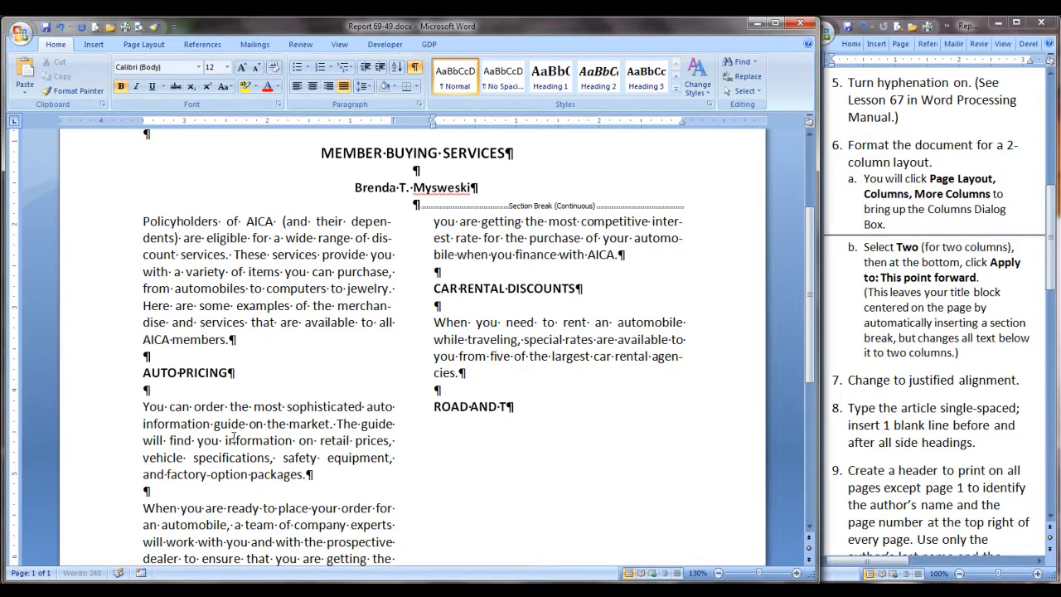
text(RAVEL SERVICES)
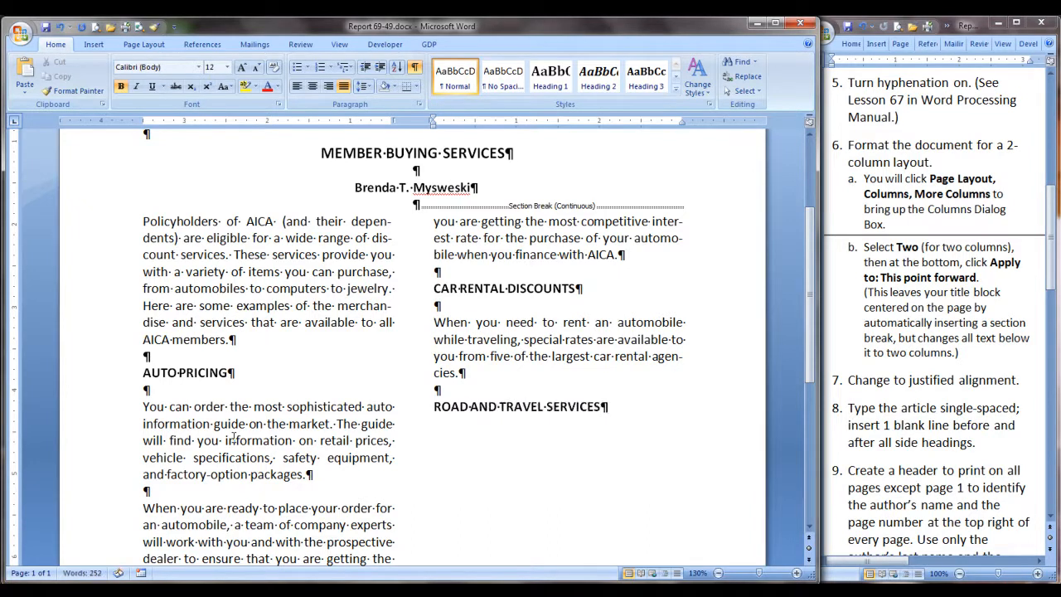
key(Return)
key(Return)
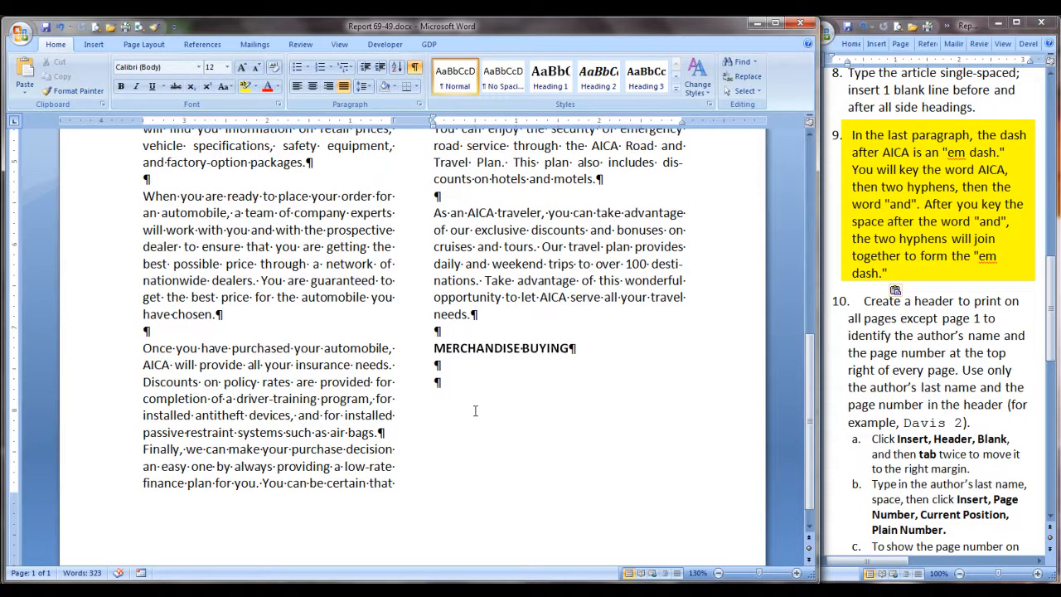
Begin the MERCHANDISE BUYING paragraph with the text on the quarterly buying services catalog, ending in "AICA—and" with an em dash
text(Each quarter a buying services catalog will be sent to you. This catalog includes a variety of items that can be purchased through)
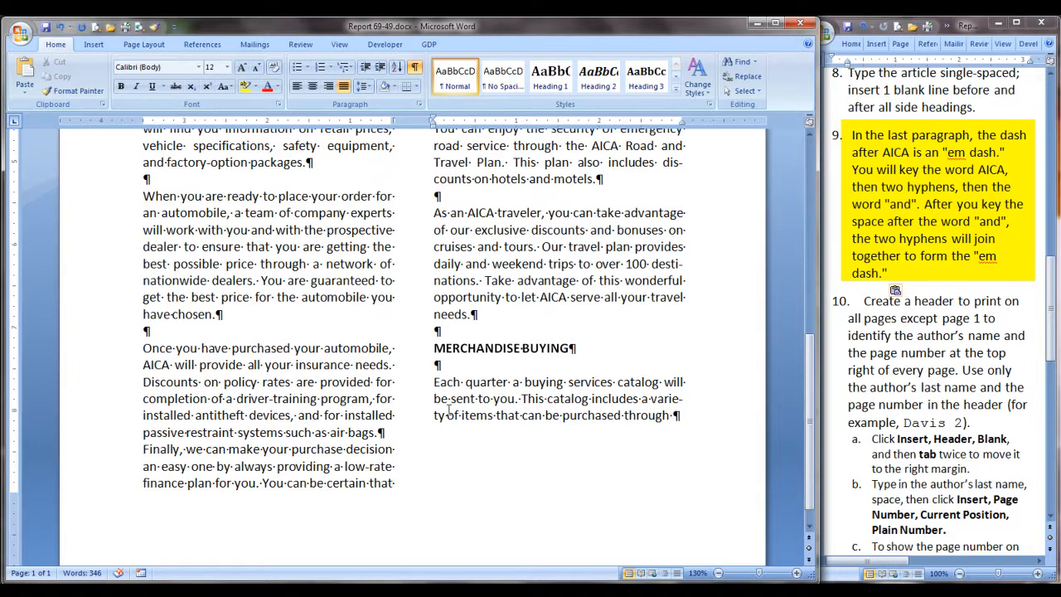
text(AICA)
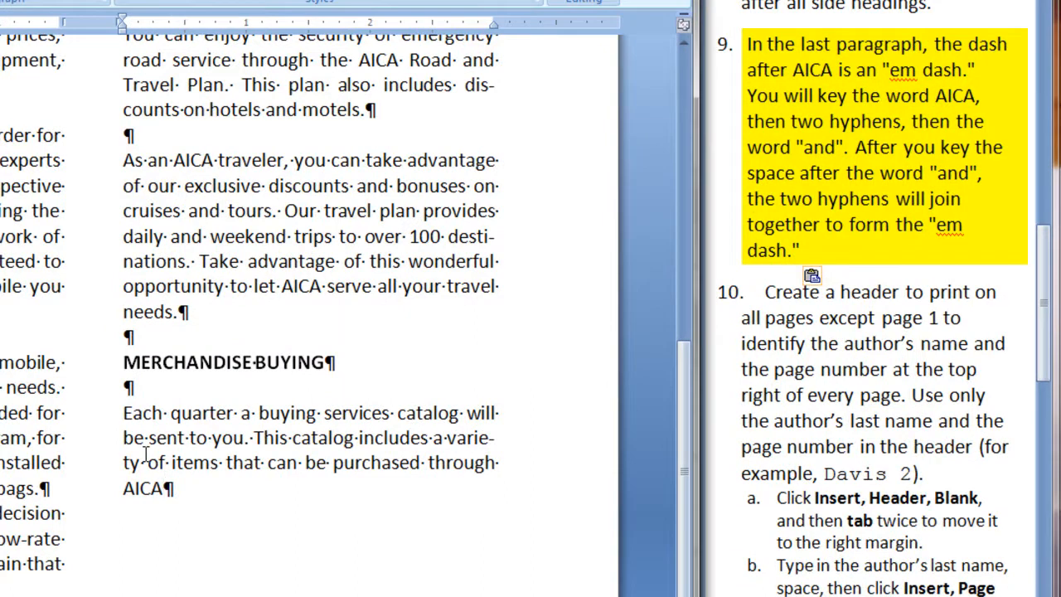
text(--)
text(and)
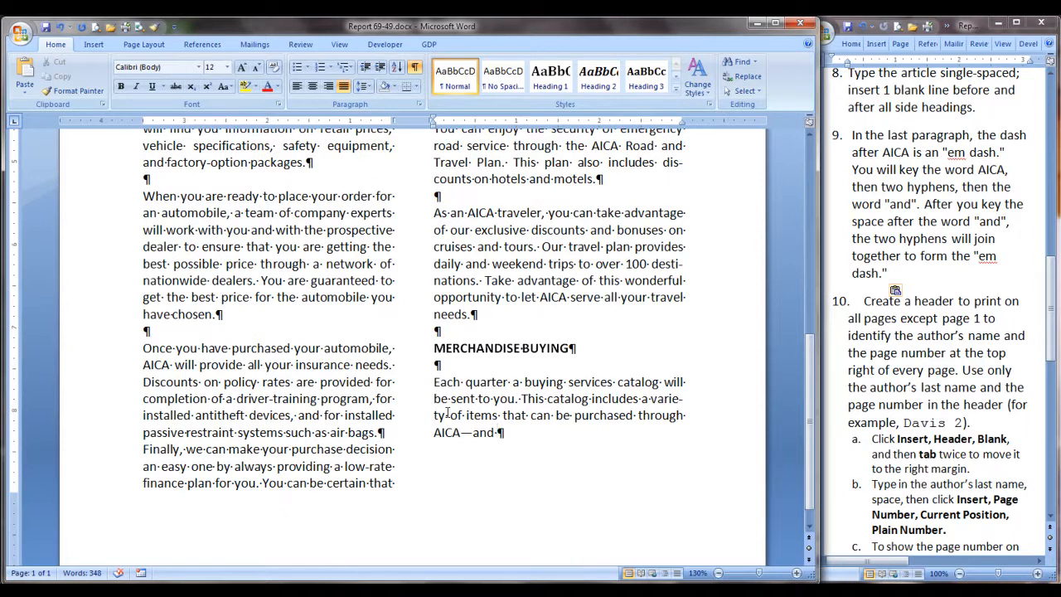
Complete the MERCHANDISE BUYING paragraph with the catalog items and ordering details, and remove the stray line break before "10 to 15 days."
scroll(448, 412, up, 1)
text(you'll never find better prices! Through the catalog you can purchase jewelry, furniture, sports equipment, electronics, appliances, and computers. To place an order, all you have to do is call AICA toll-free at 1-800-555-3838. Your order will arrive within 10 to 15 days.)
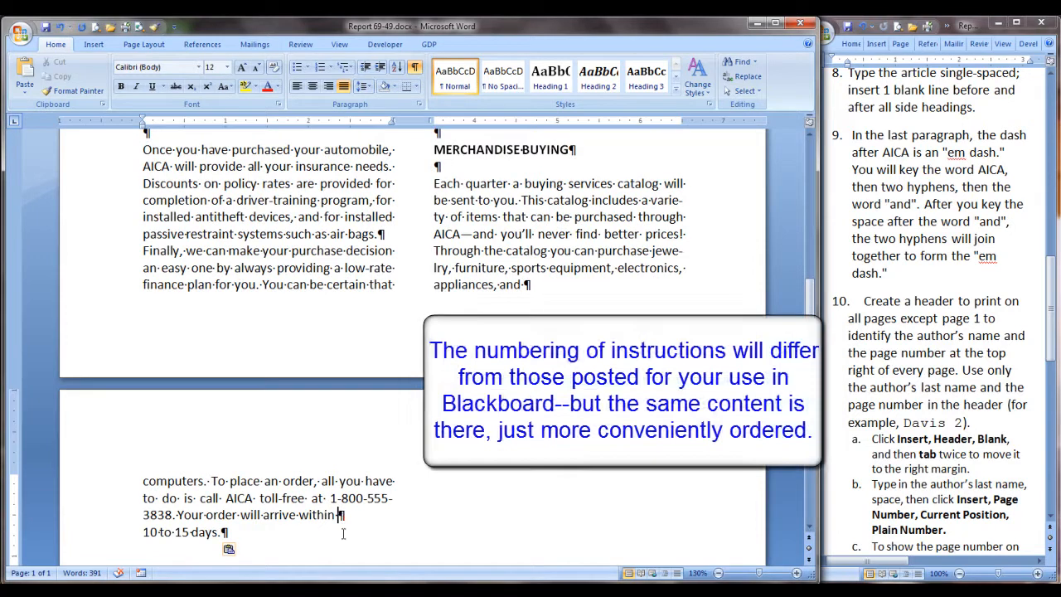
key(Delete)
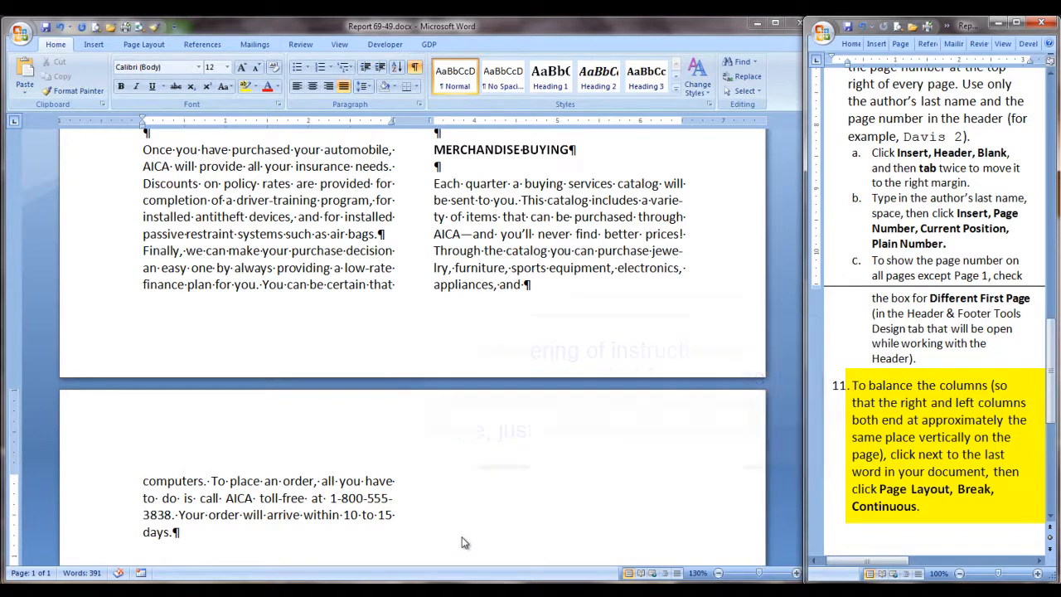
Insert a continuous section break directly after the last word, "days.", to balance the two columns
click(179, 533)
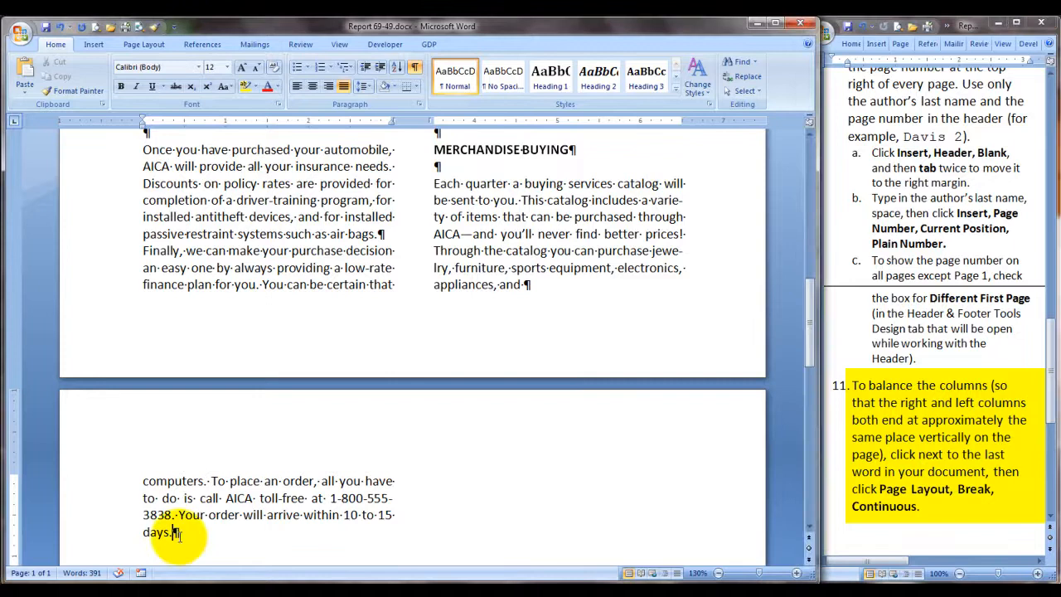
click(157, 48)
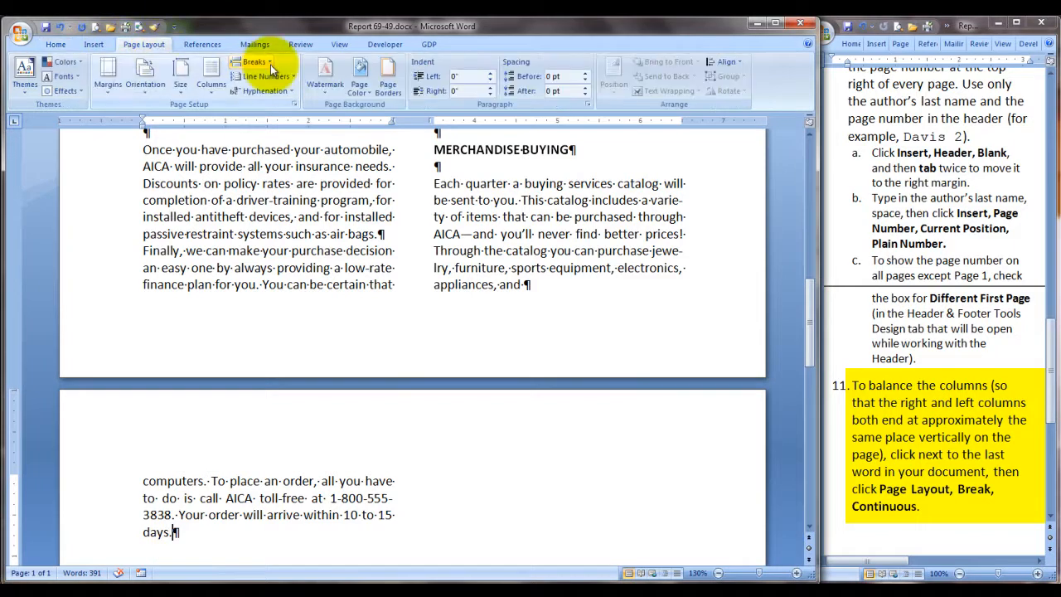
click(270, 64)
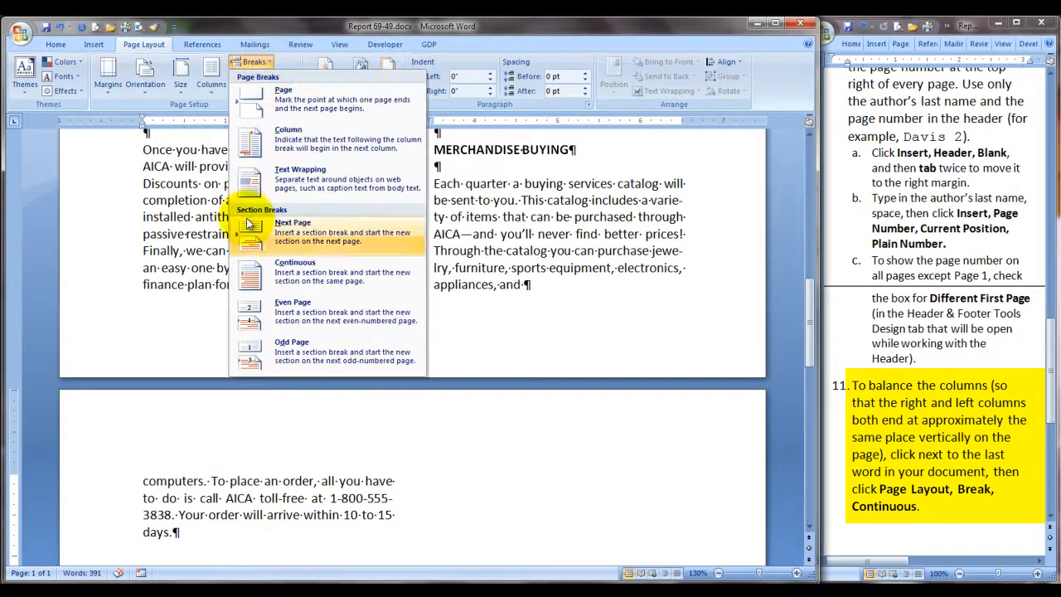
click(319, 276)
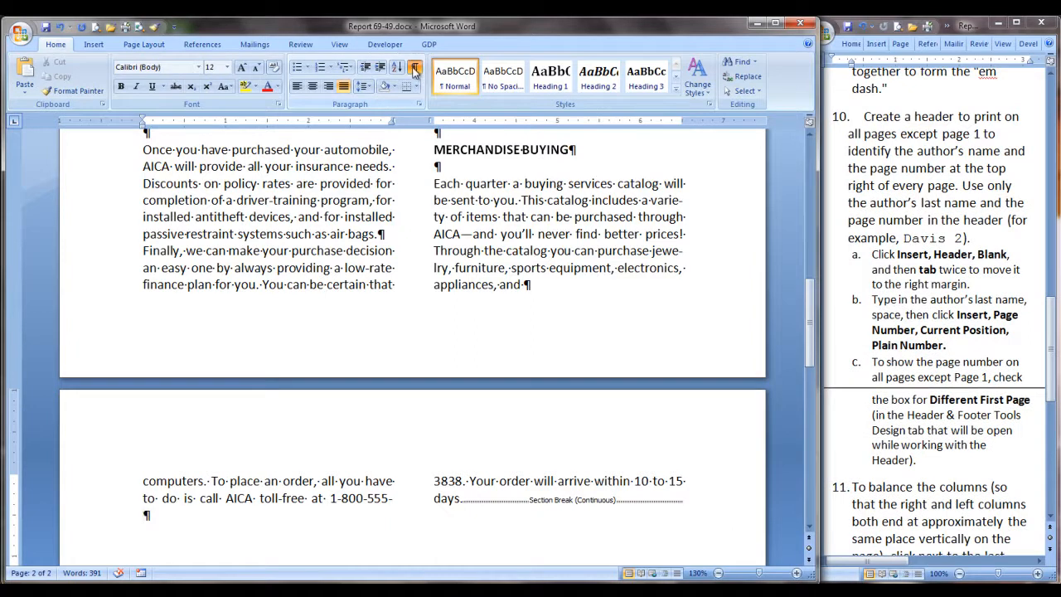
Hide the formatting marks and review the article from its title on page 1
click(415, 68)
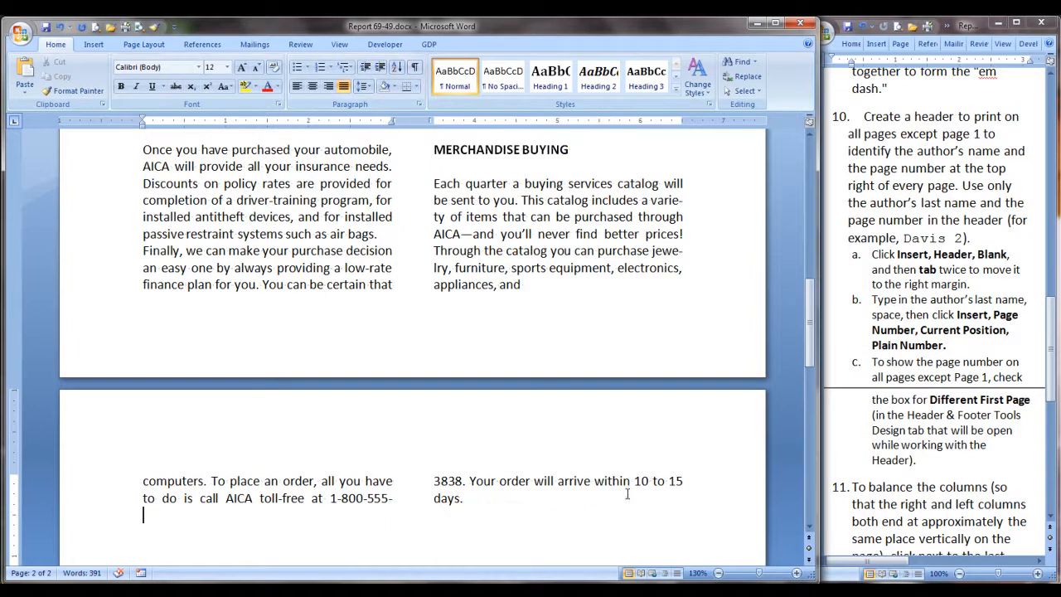
scroll(628, 494, up, 10)
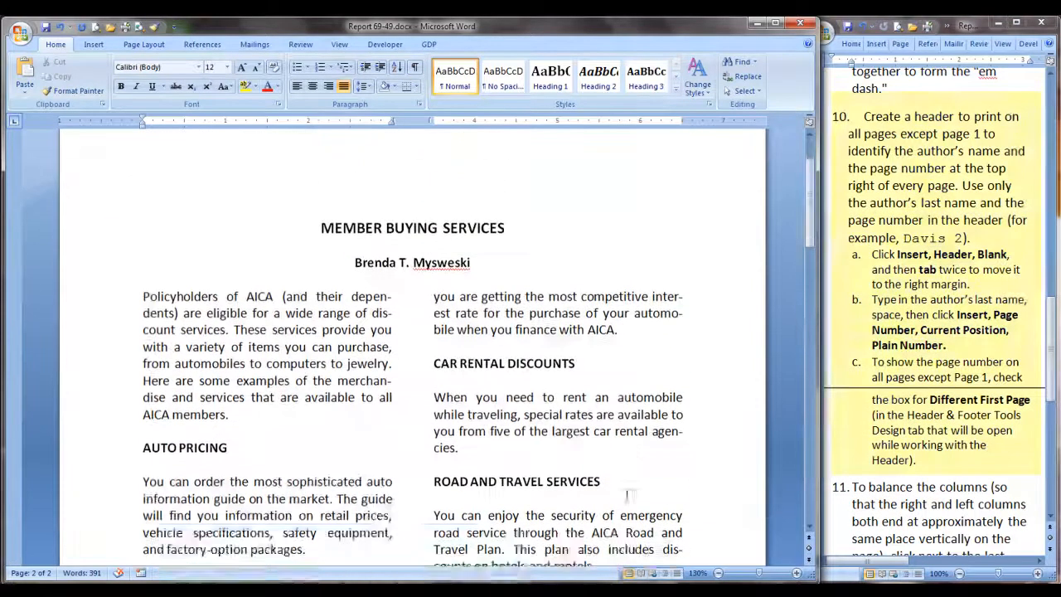
scroll(626, 494, up, 1)
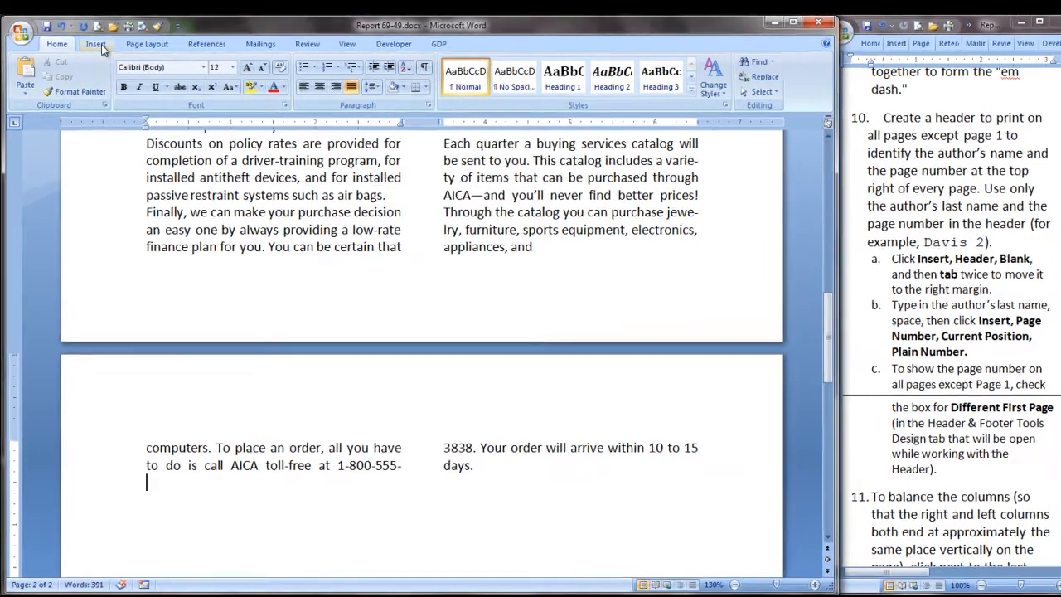
Insert a Blank header on page 2 and enter the author's last name at the right margin, followed by a space
click(98, 45)
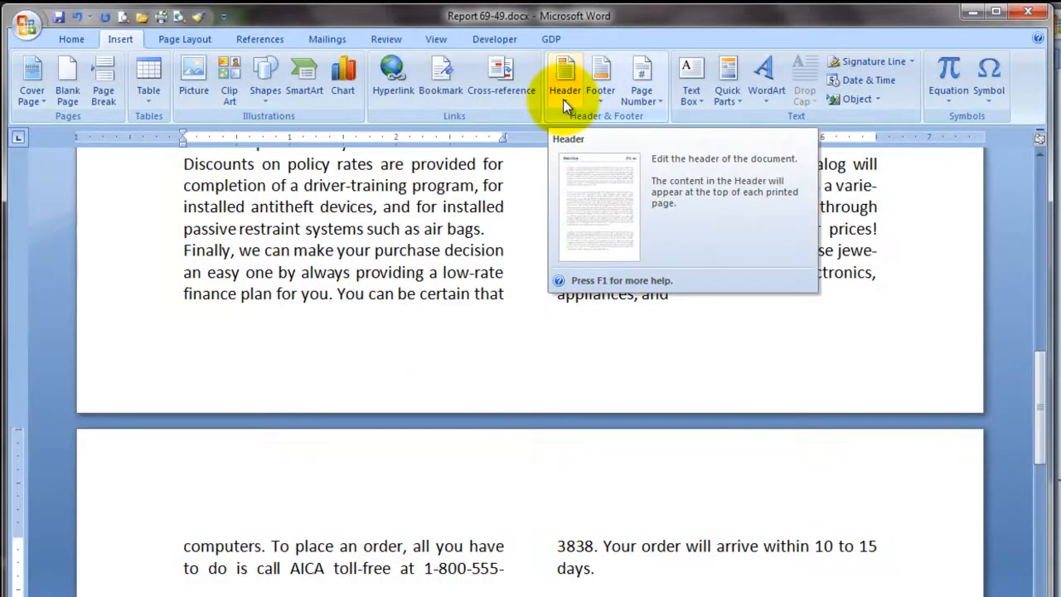
click(563, 98)
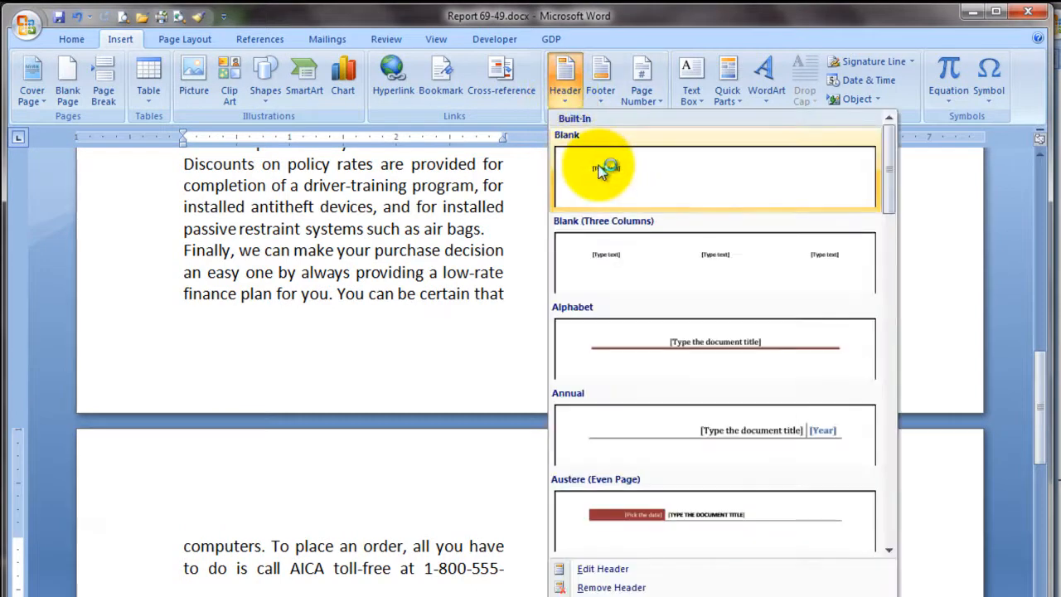
click(602, 170)
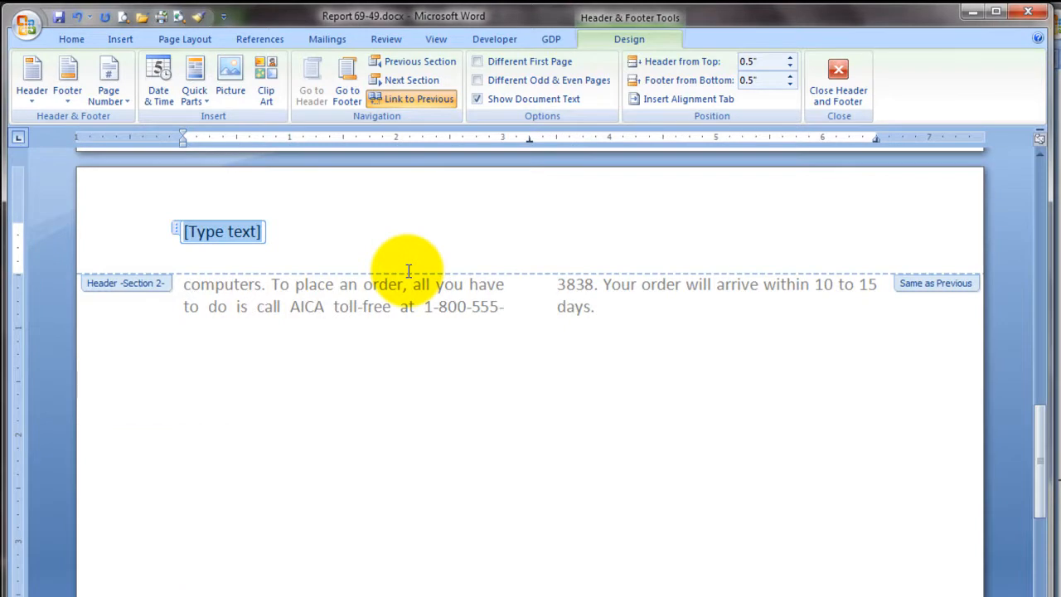
key(Tab)
key(Tab)
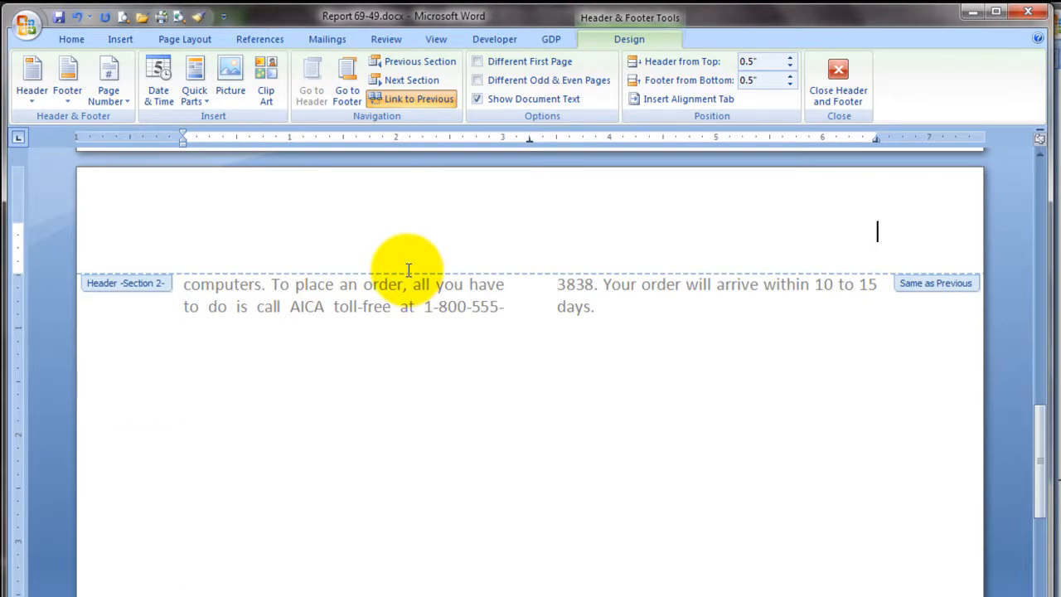
text(Mysweski)
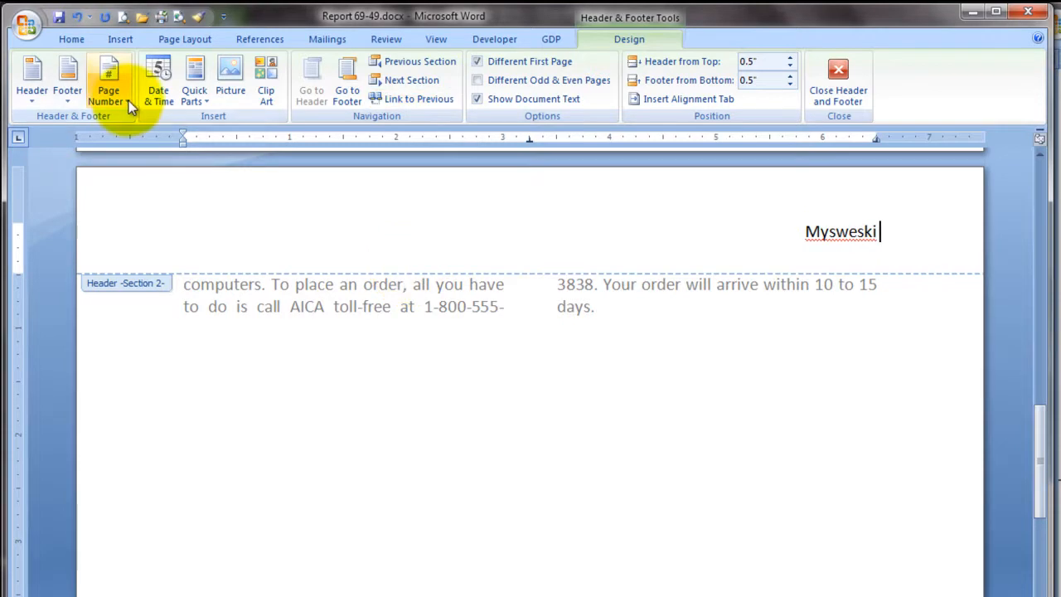
Add a Plain Number page number at the current position after the author's last name in the header
click(128, 101)
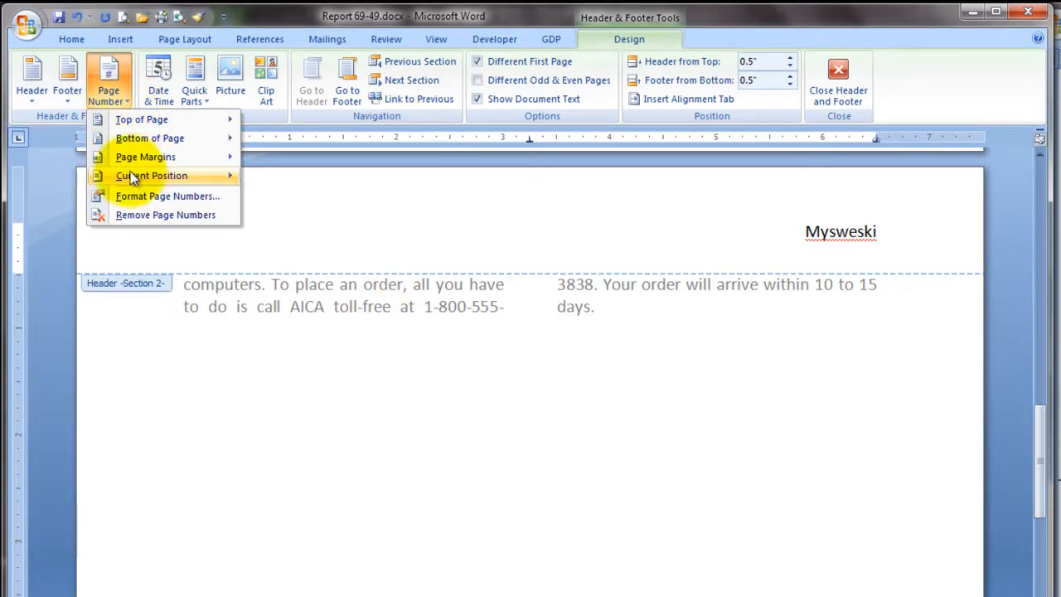
mouse_move(132, 175)
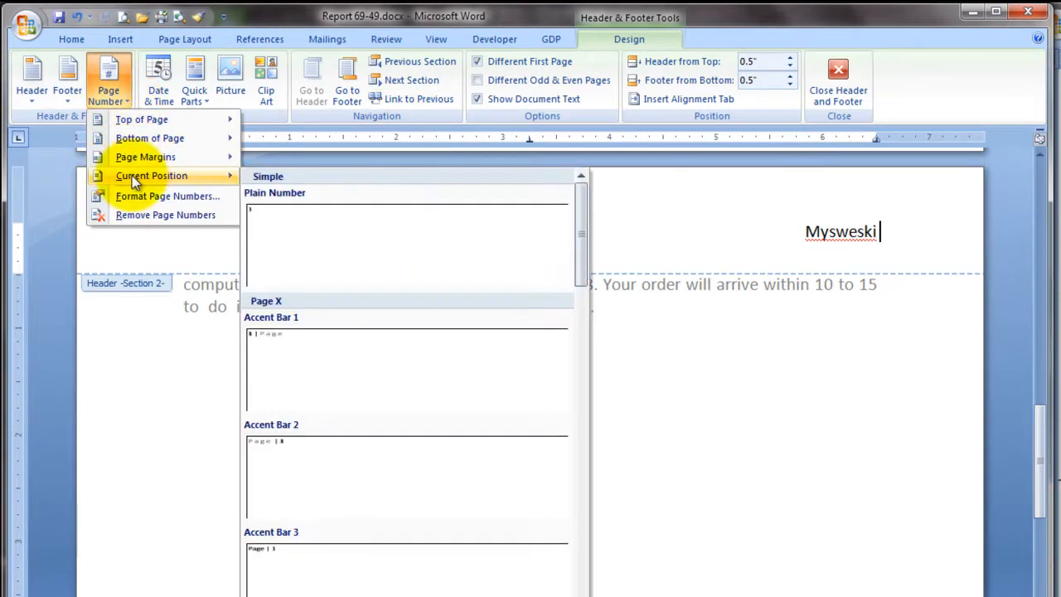
click(311, 224)
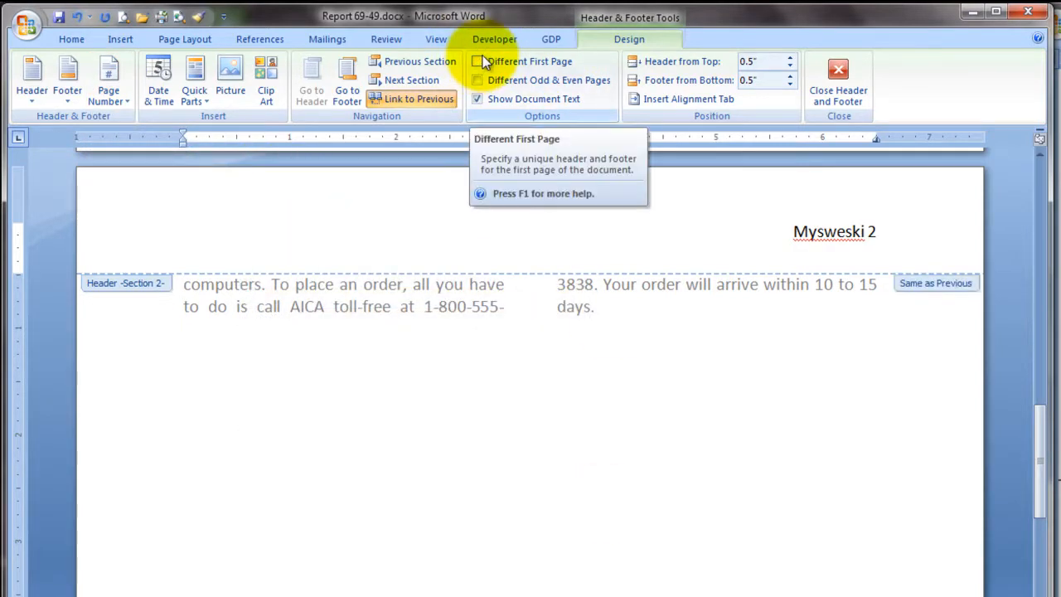
Turn on Different First Page to keep the header off page 1, then close the header and check both pages
key(ctrl+z)
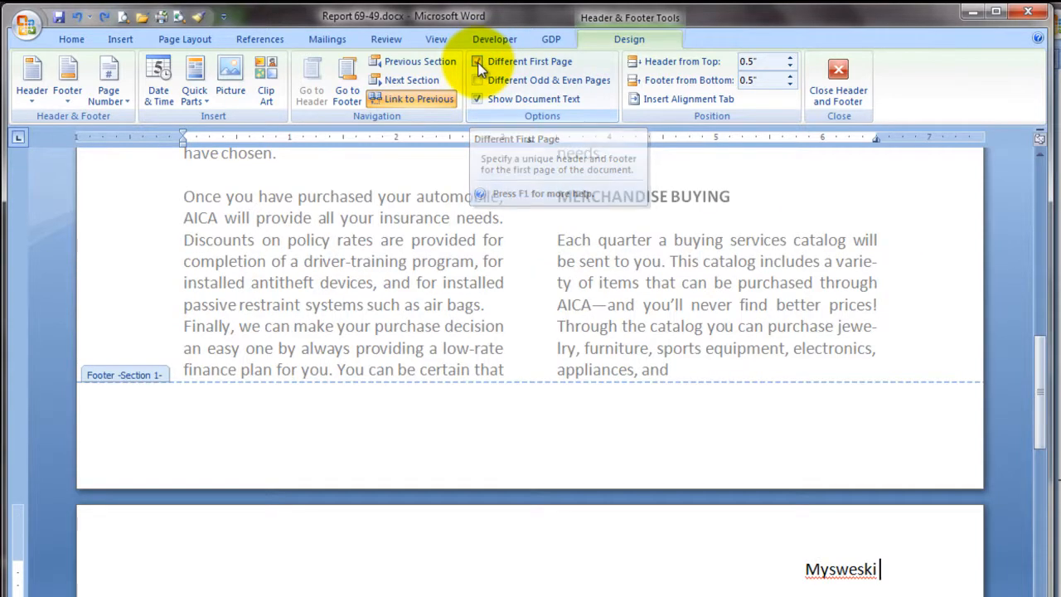
click(479, 64)
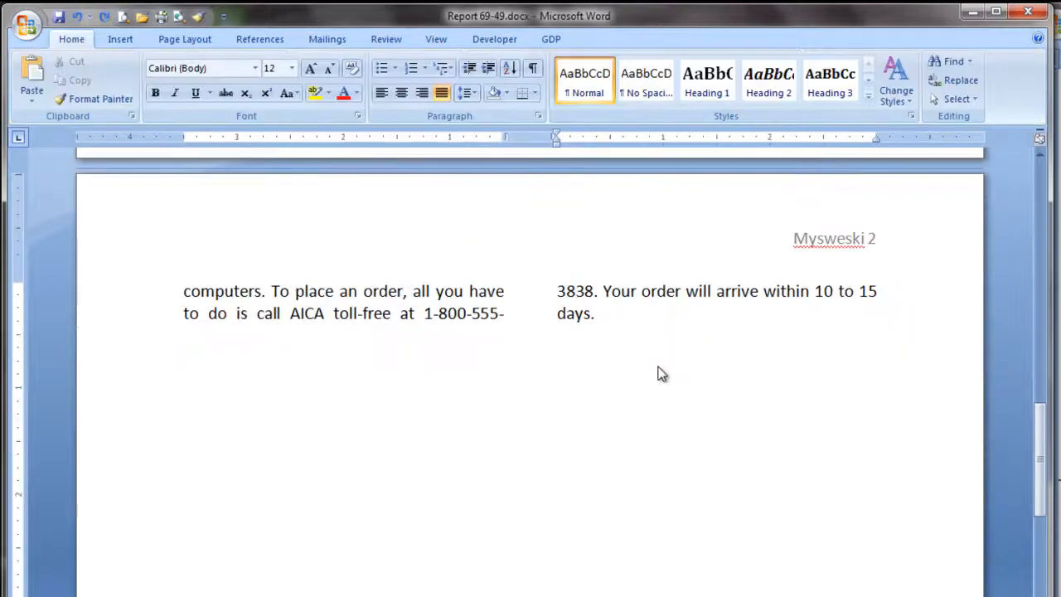
scroll(661, 373, up, 15)
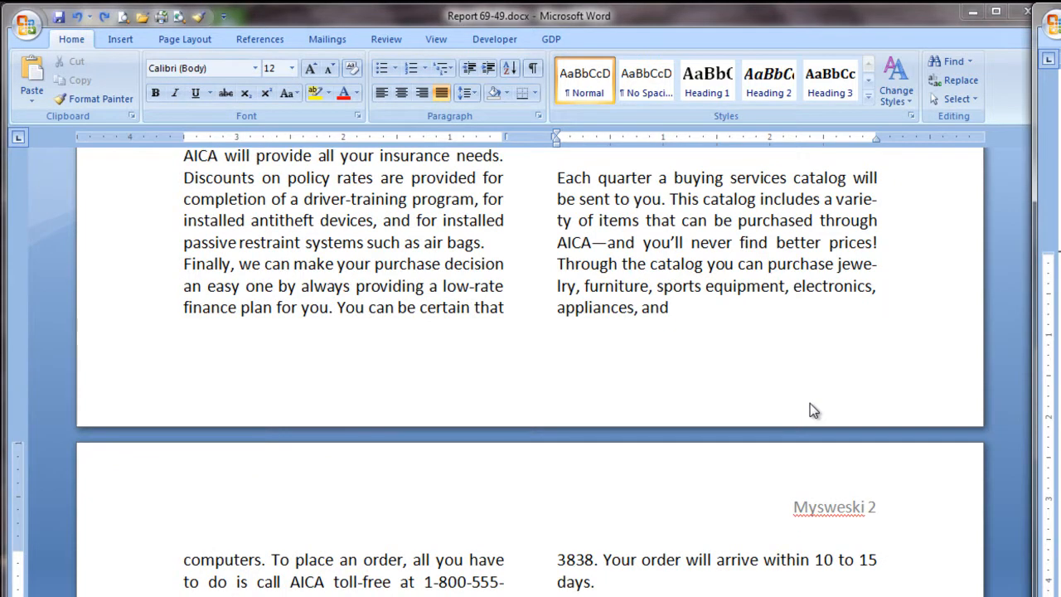
scroll(722, 346, up, 7)
scroll(714, 362, up, 5)
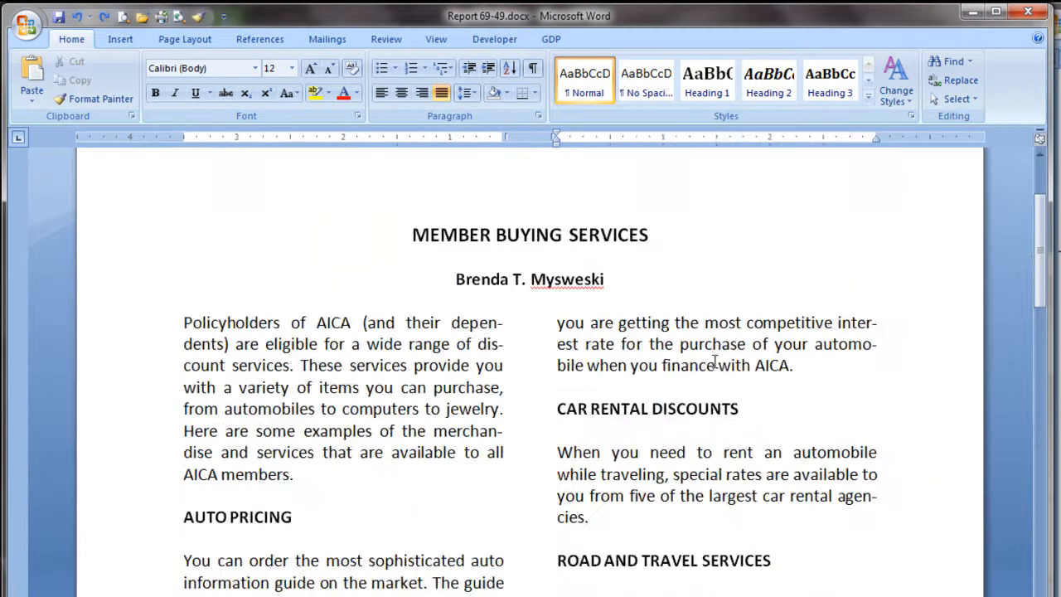